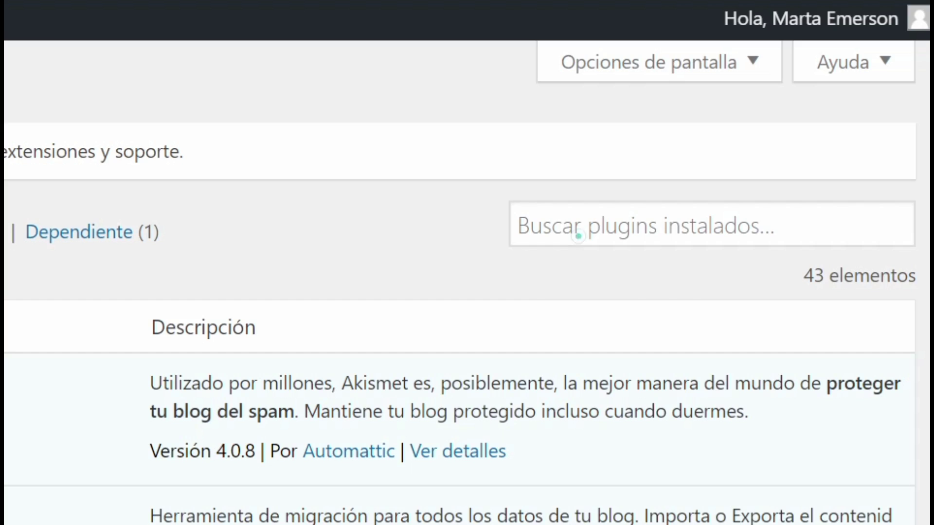
- Search the installed plugins for "yoast seo" to check whether Yoast SEO is already on the site
click(741, 174)
text(yoast se)
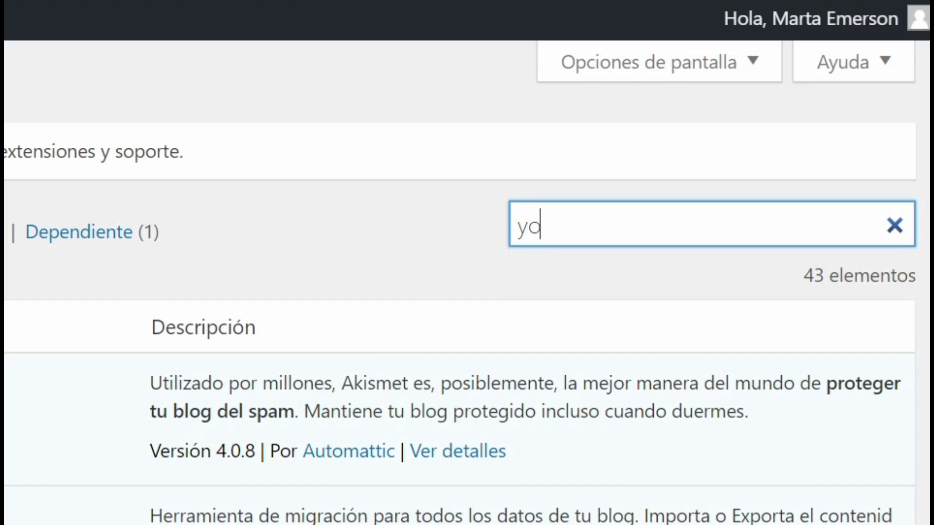
text(o)
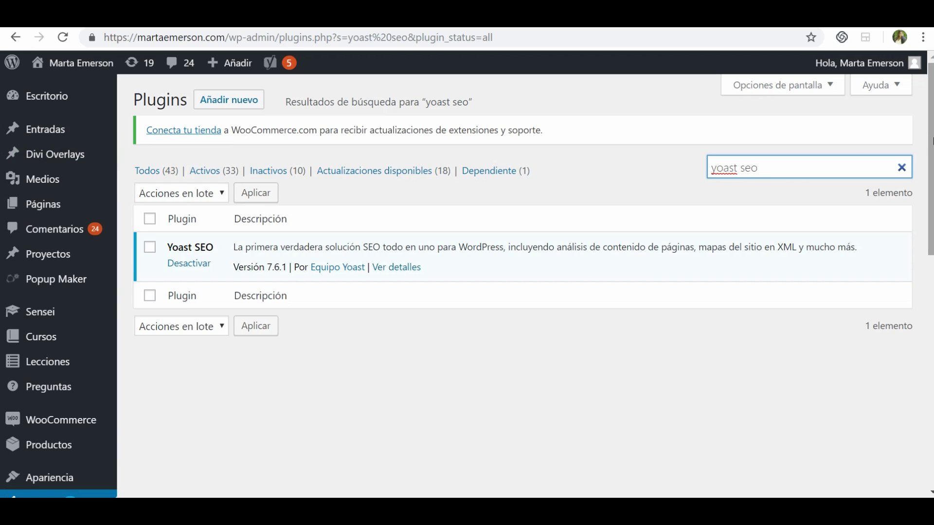
drag(932, 141, 932, 180)
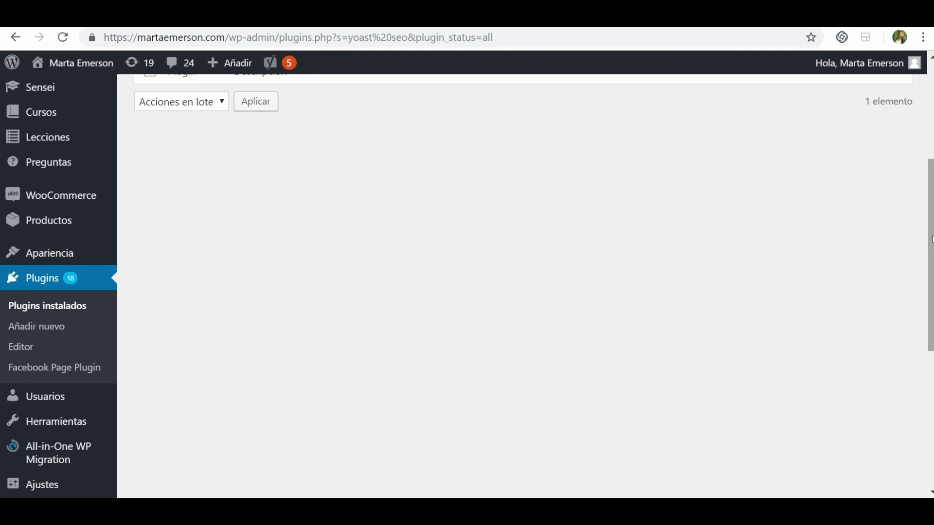
scroll(931, 238, up, 5)
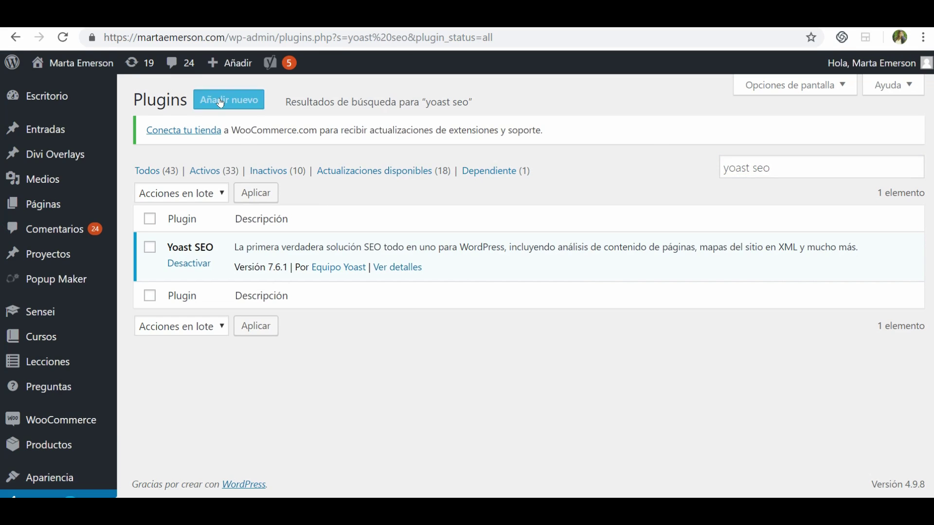
- Search the plugins available to add for "yoast seo" and update the Yoast SEO plugin
click(220, 103)
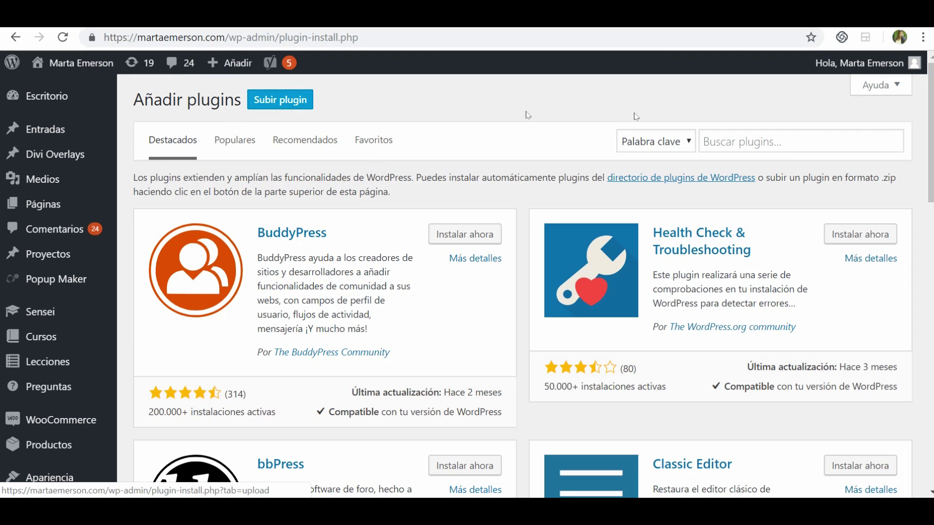
click(729, 142)
text(y)
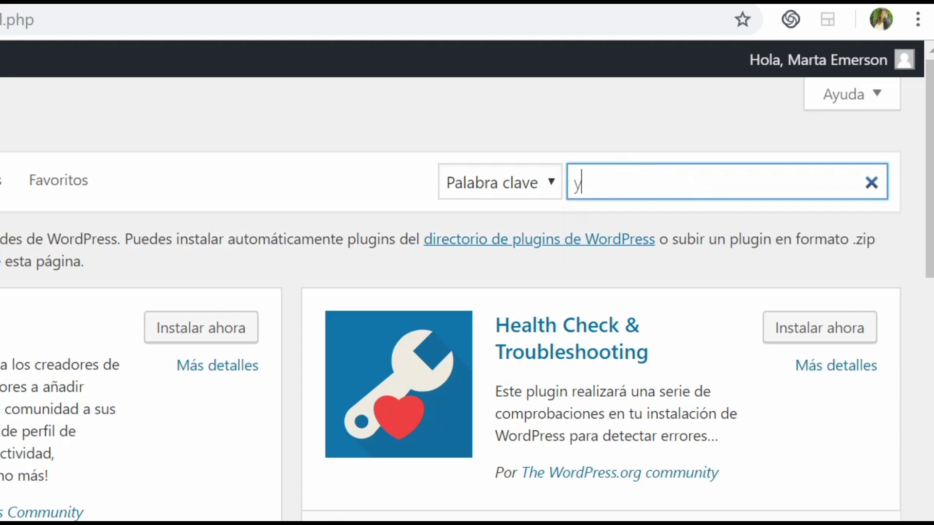
text(oast seo)
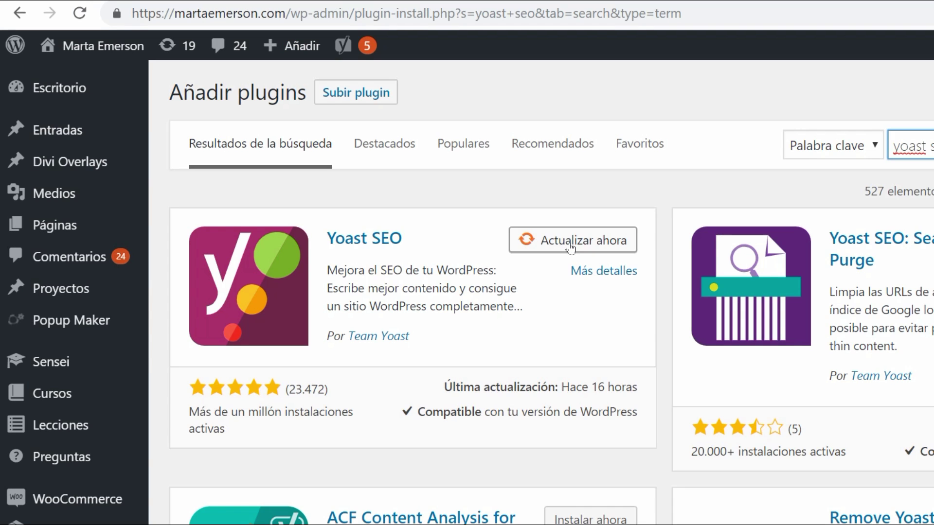
click(446, 222)
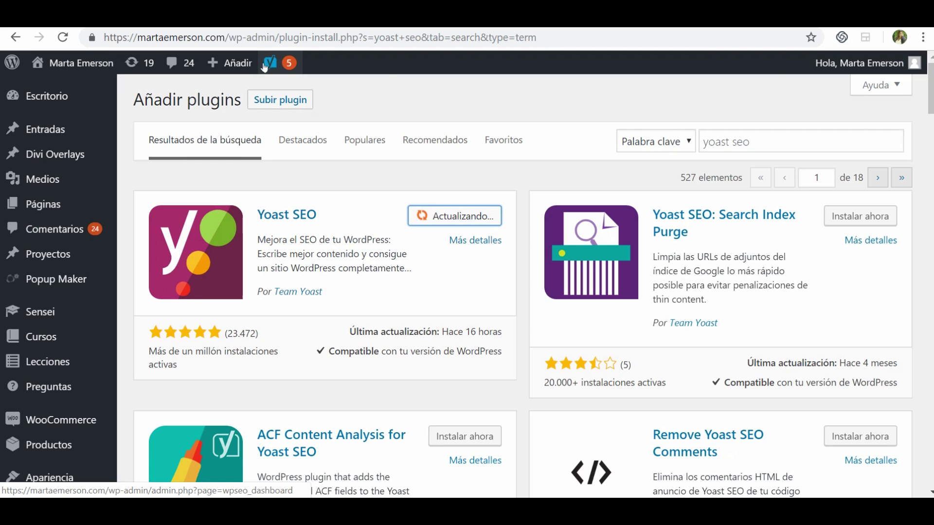
mouse_move(266, 67)
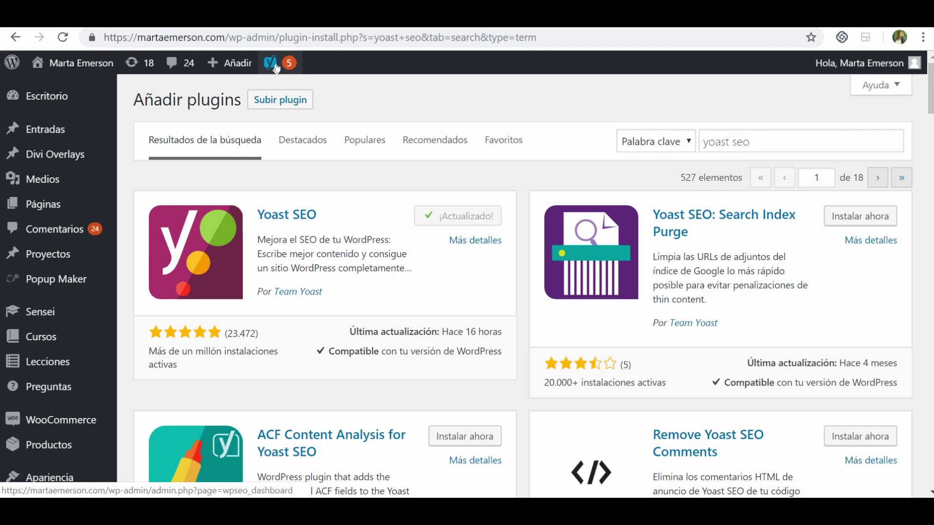
mouse_move(264, 68)
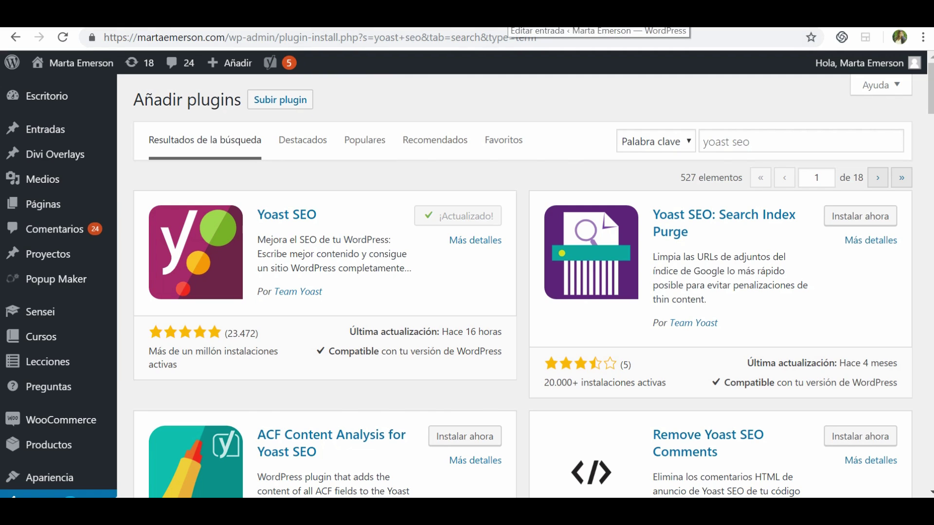
- Switch to the post about investing in Facebook Ads and review its published page from the title down to the comment form
click(510, 20)
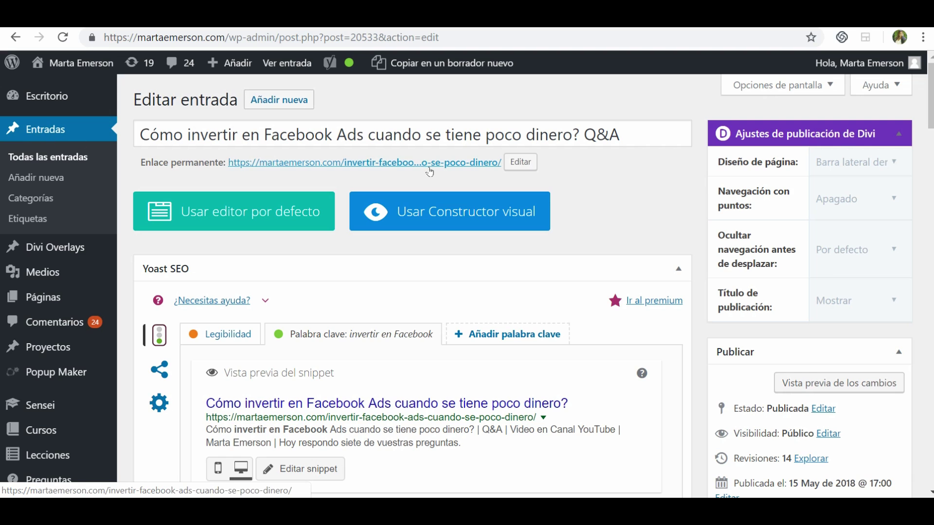
mouse_move(932, 103)
mouse_down()
mouse_move(932, 119)
mouse_move(932, 104)
mouse_up()
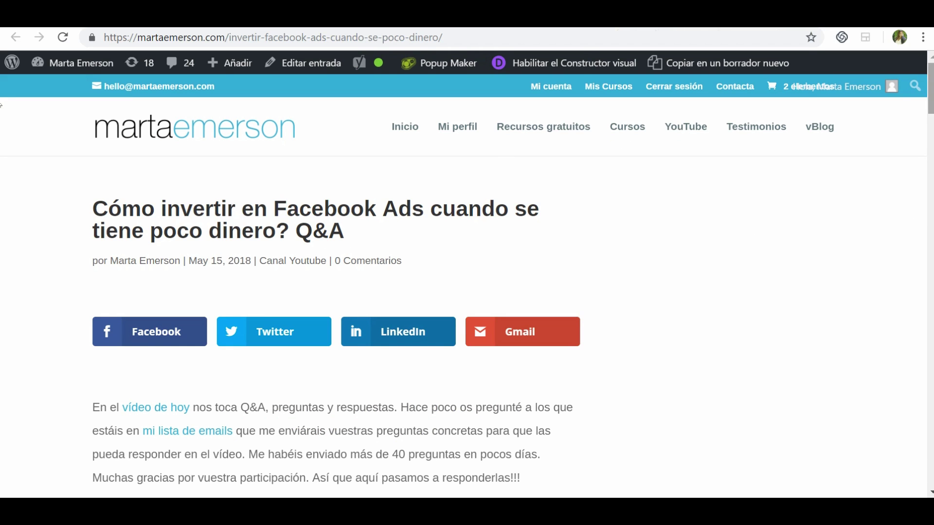
scroll(467, 282, down, 4)
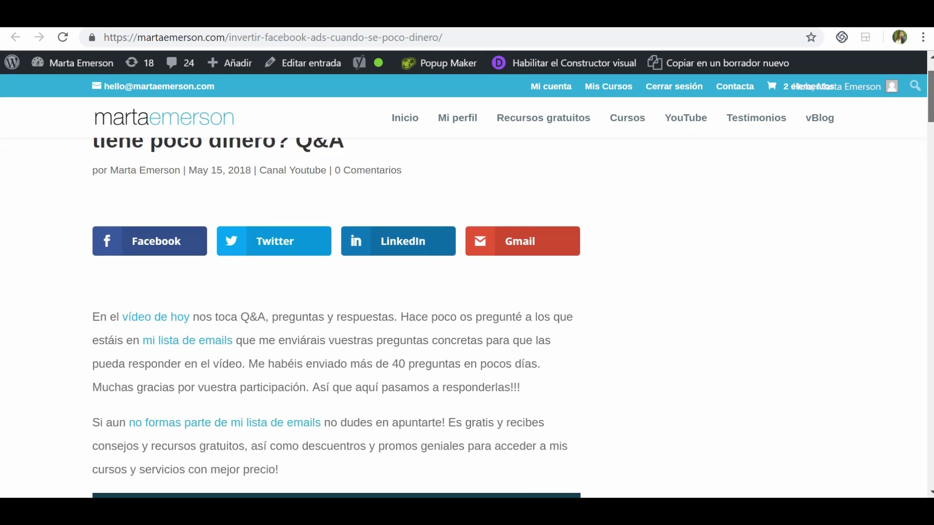
scroll(1, 117, down, 1)
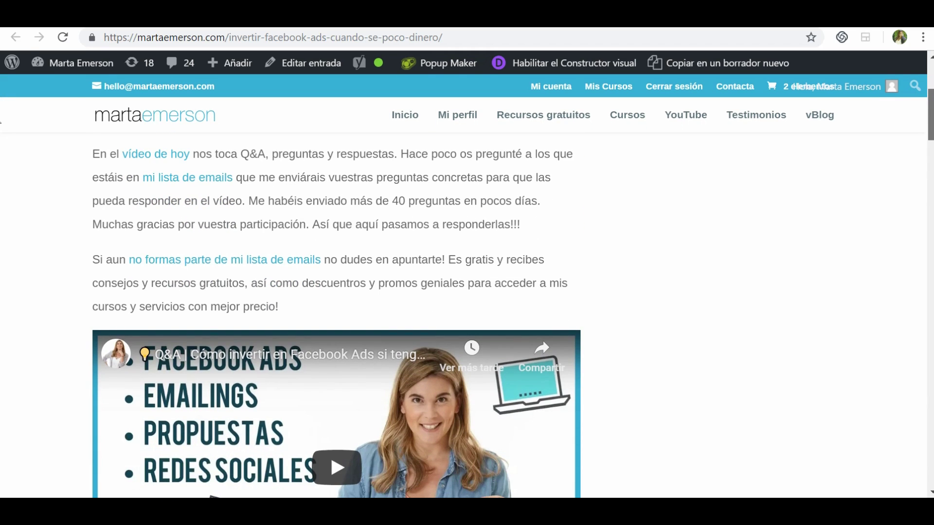
scroll(1, 121, down, 4)
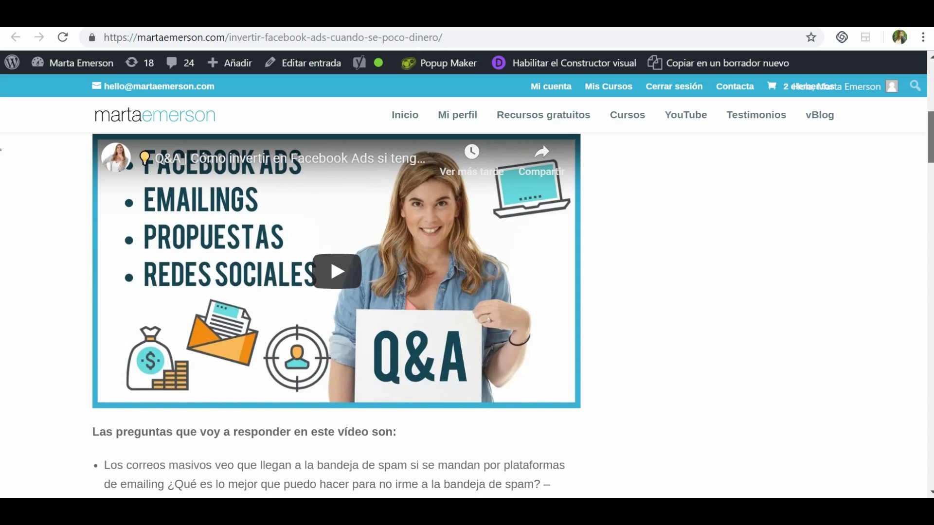
scroll(1, 145, down, 4)
scroll(1, 163, down, 2)
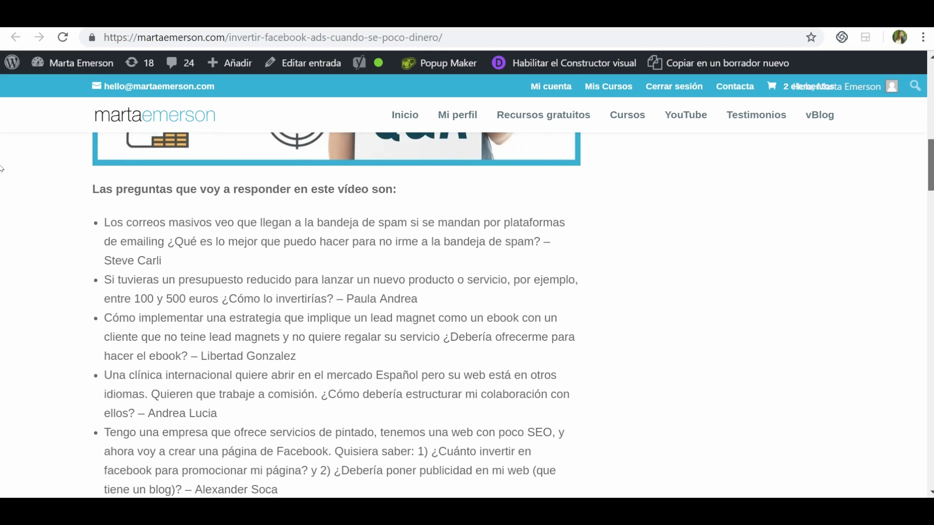
scroll(1, 169, down, 5)
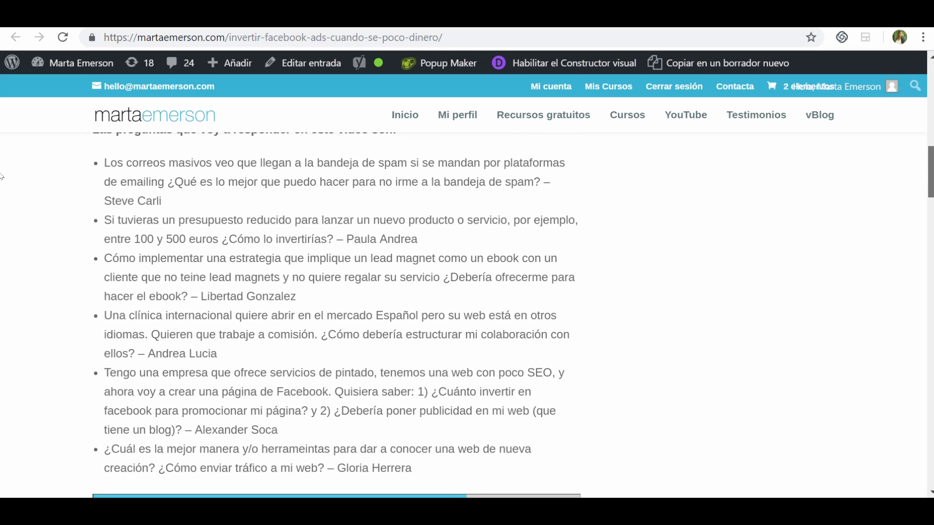
scroll(1, 201, down, 1)
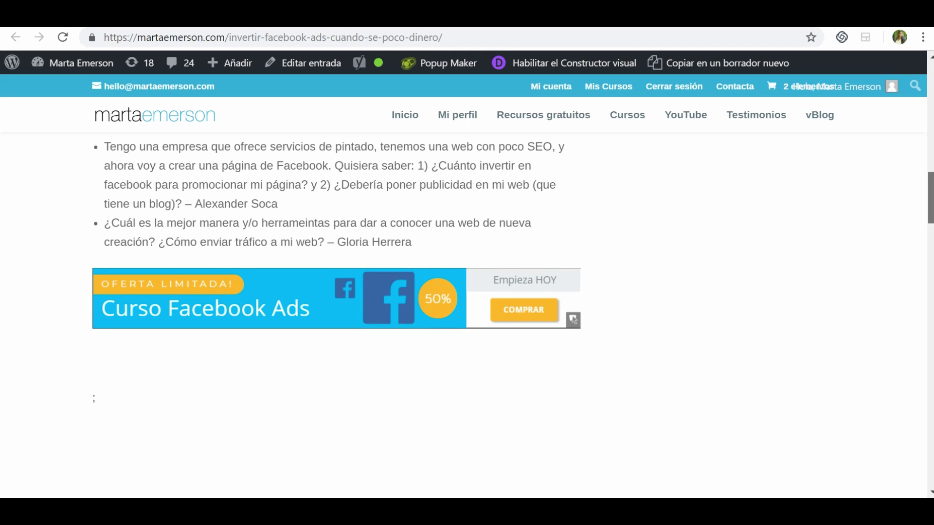
scroll(1, 234, down, 7)
scroll(2, 243, down, 3)
scroll(2, 257, up, 15)
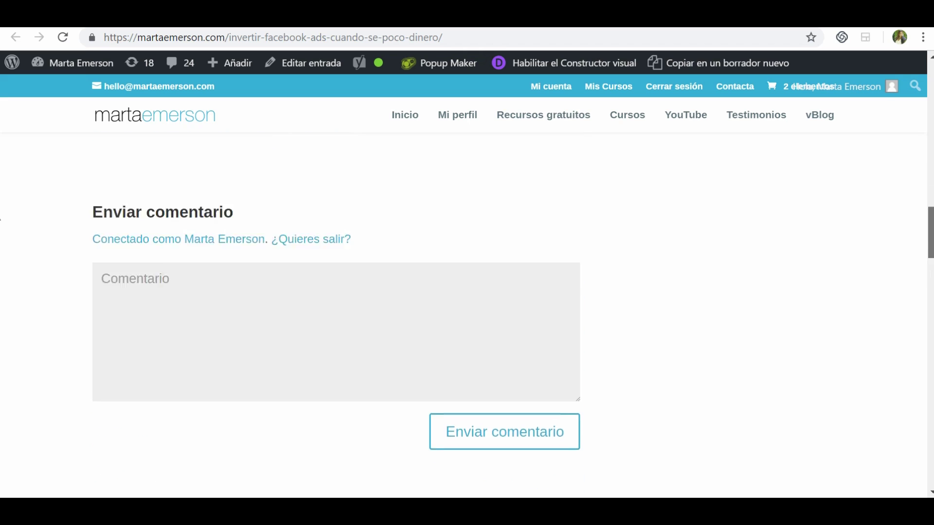
drag(931, 130, 930, 68)
- Return to editing the Facebook Ads post and examine the snippet preview and focus keyword in its Yoast SEO box
click(302, 62)
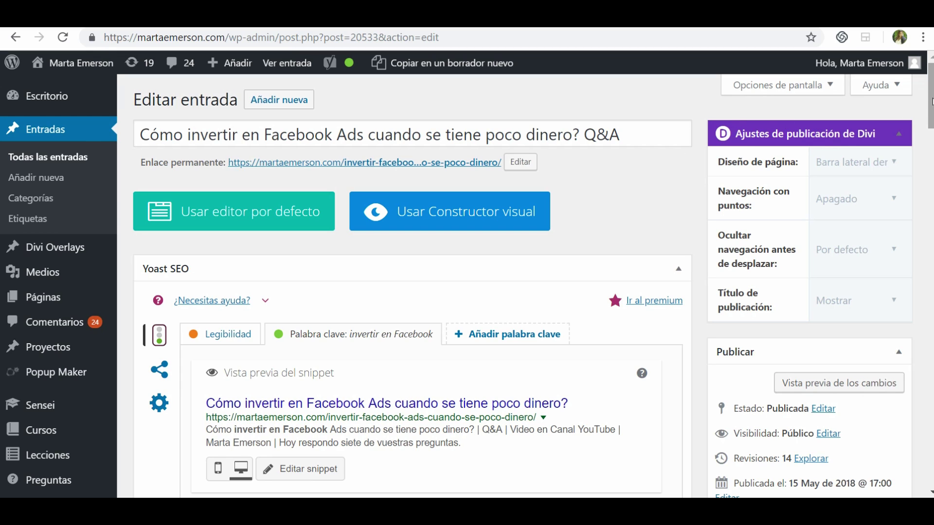
scroll(931, 101, down, 1)
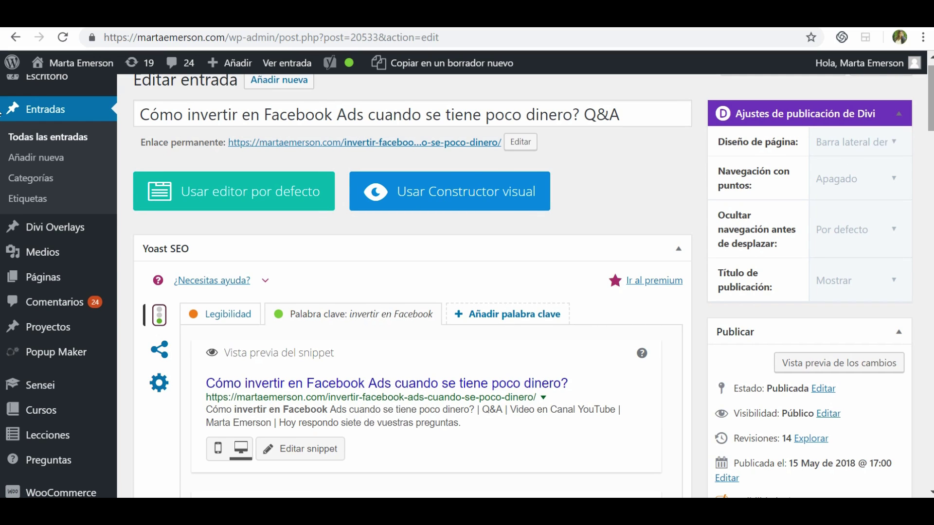
scroll(262, 209, up, 1)
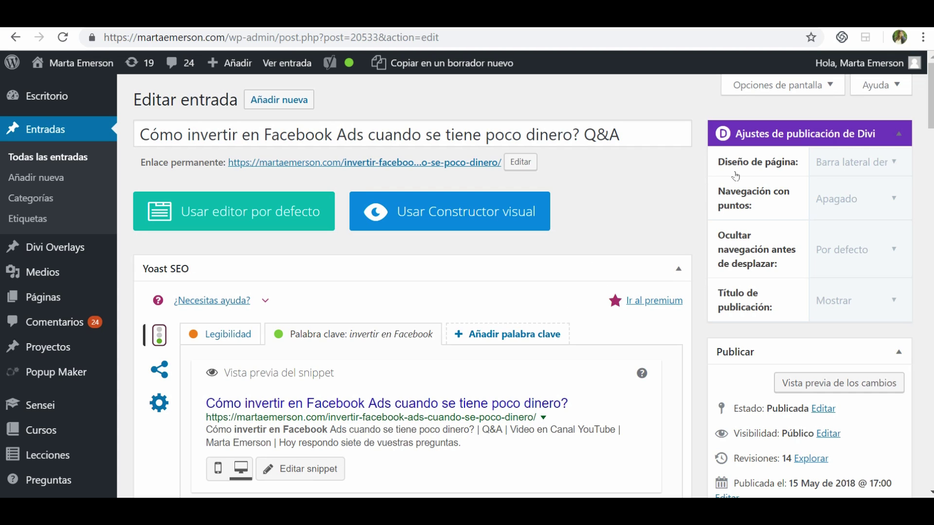
scroll(2, 115, down, 3)
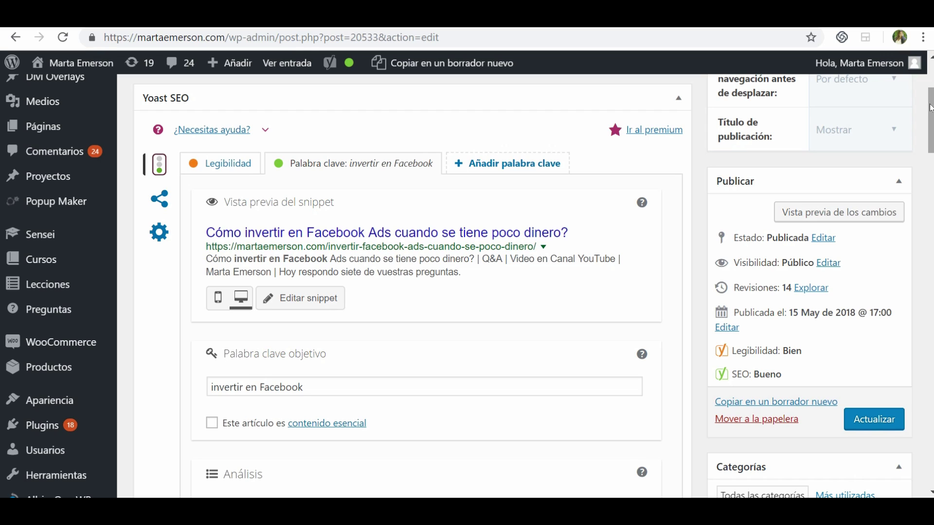
scroll(930, 108, up, 1)
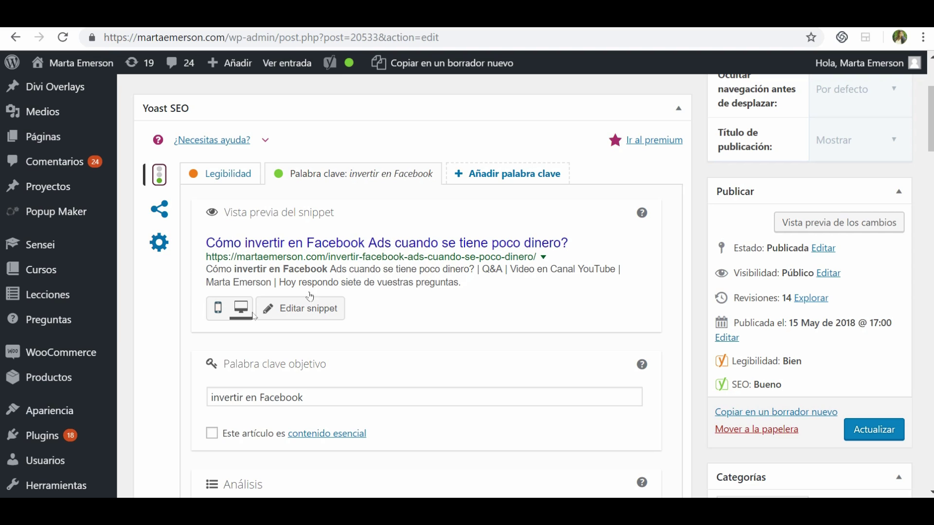
- Show the post's Yoast SEO readability analysis and examine its problems and good results
click(222, 171)
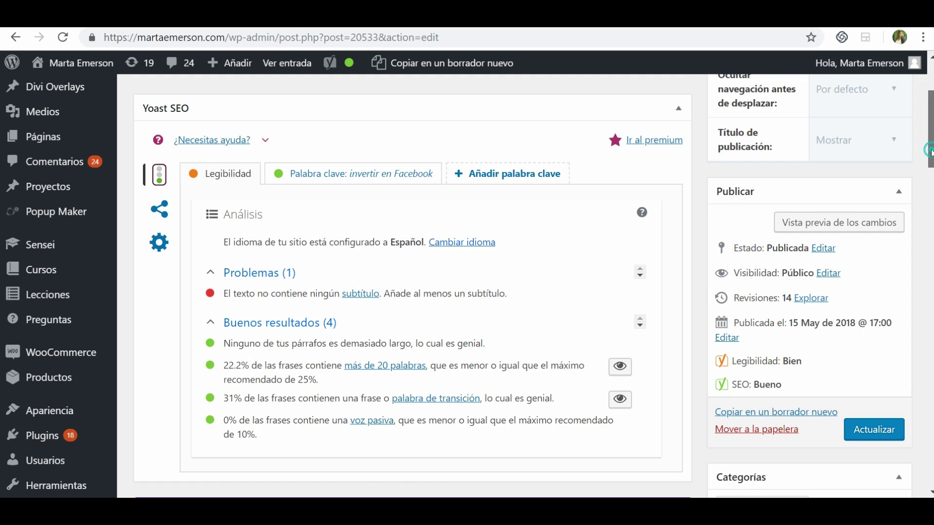
scroll(931, 153, down, 2)
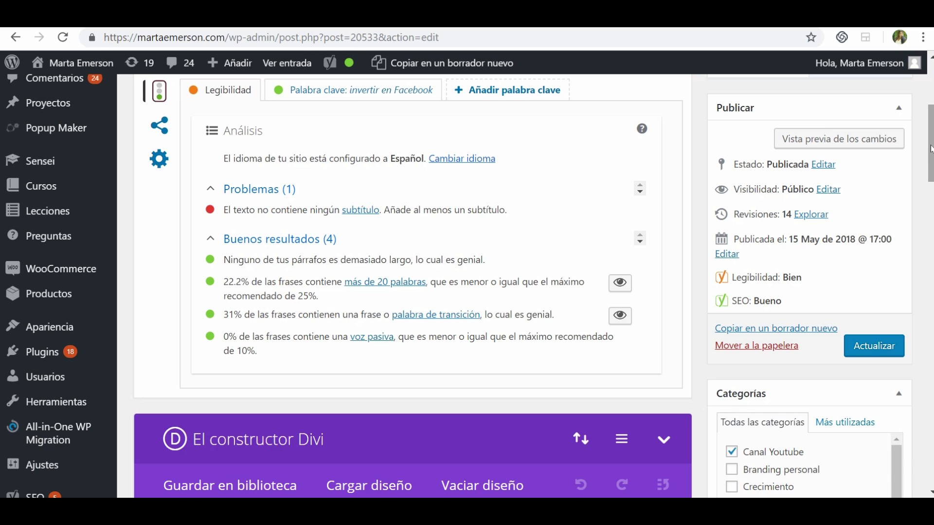
drag(929, 148, 927, 140)
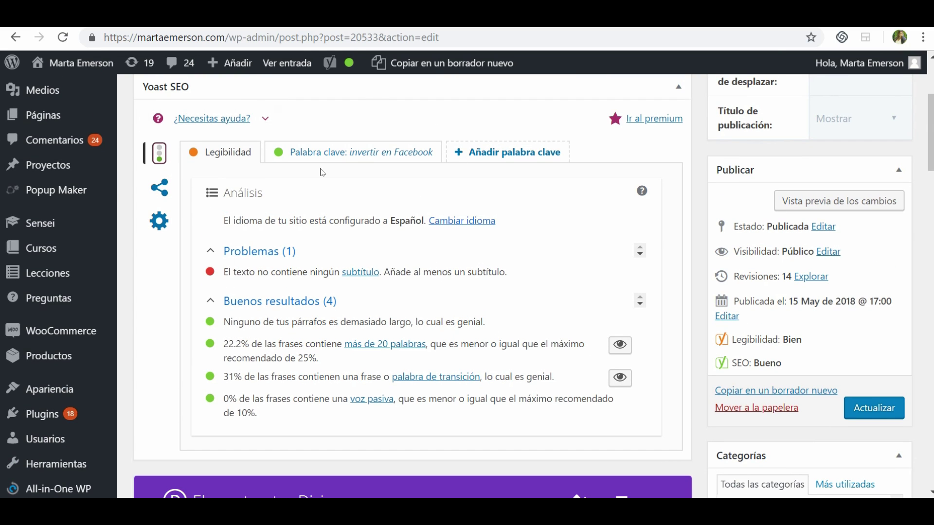
- Examine the post's Yoast SEO social sharing settings for Facebook and Twitter, including title, description and image
click(160, 187)
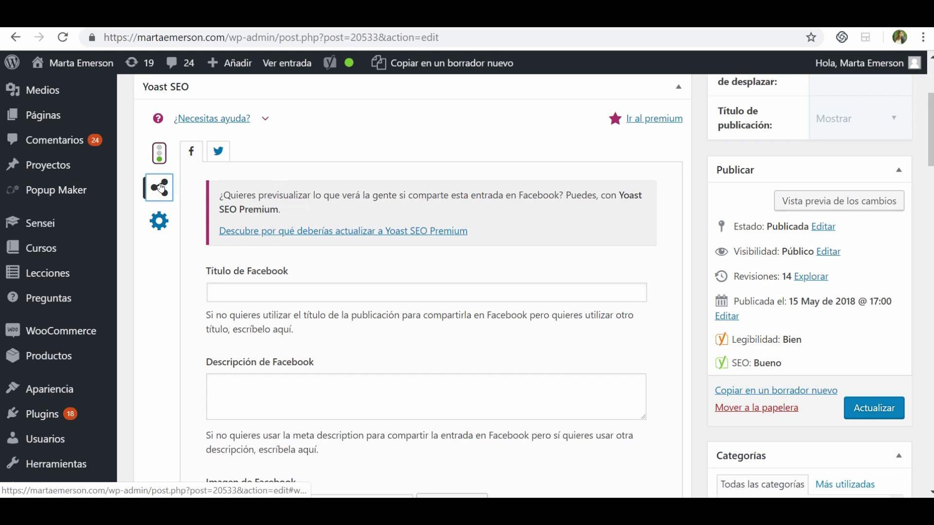
click(211, 154)
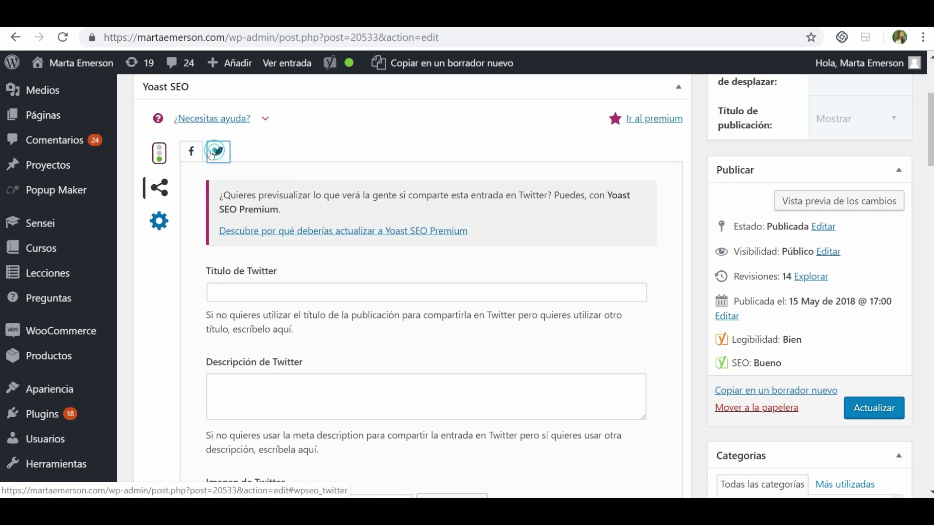
click(189, 152)
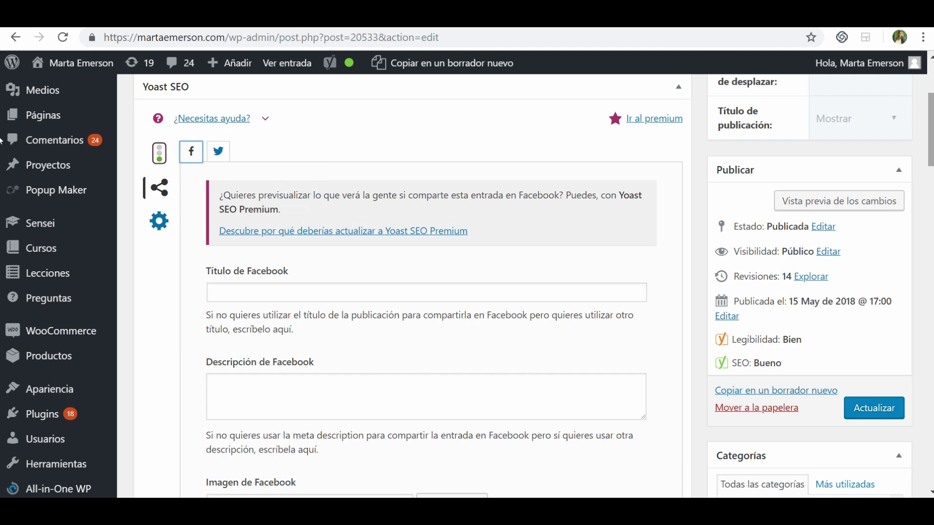
scroll(469, 286, down, 1)
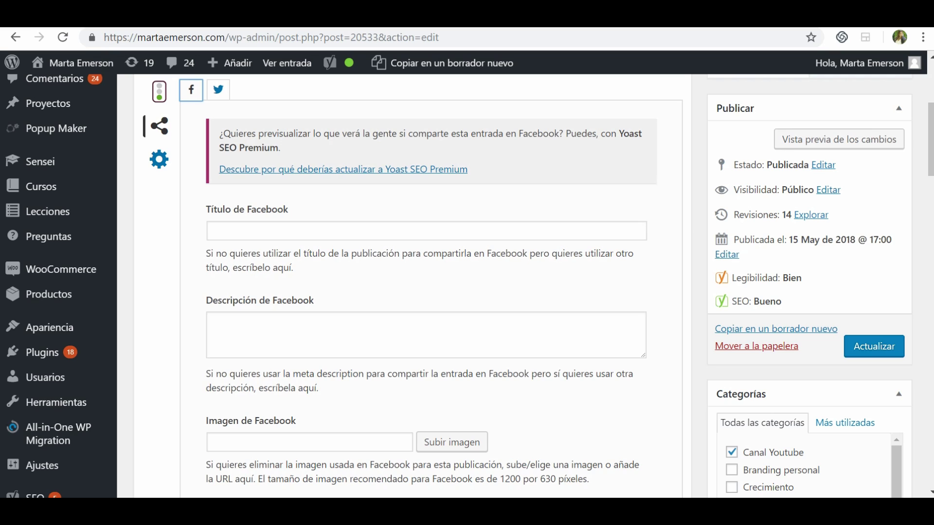
click(210, 90)
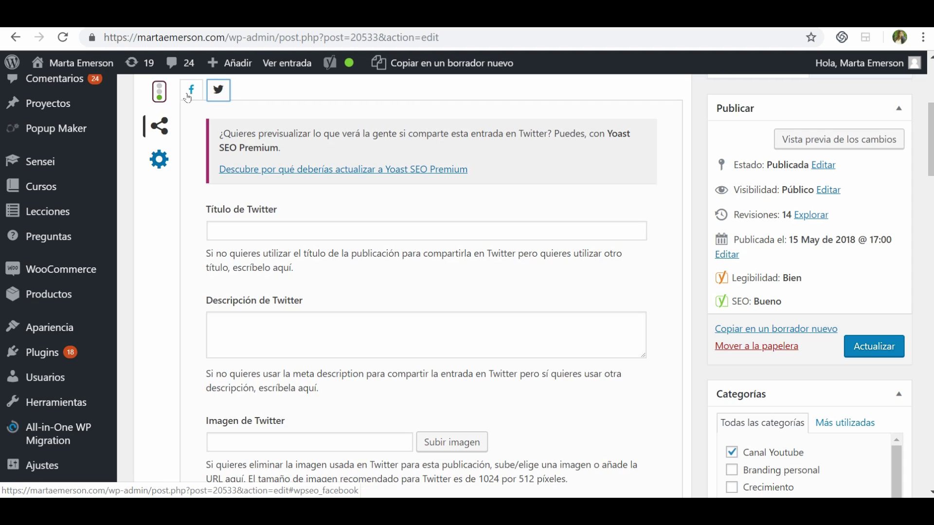
click(189, 94)
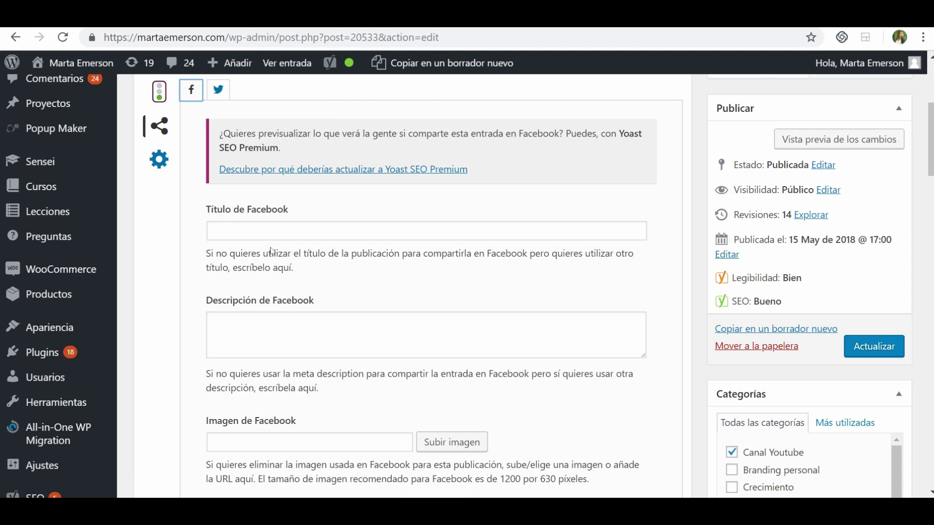
- Examine the post's advanced Yoast SEO settings for search engine visibility, link following, meta robots and canonical URL
click(152, 161)
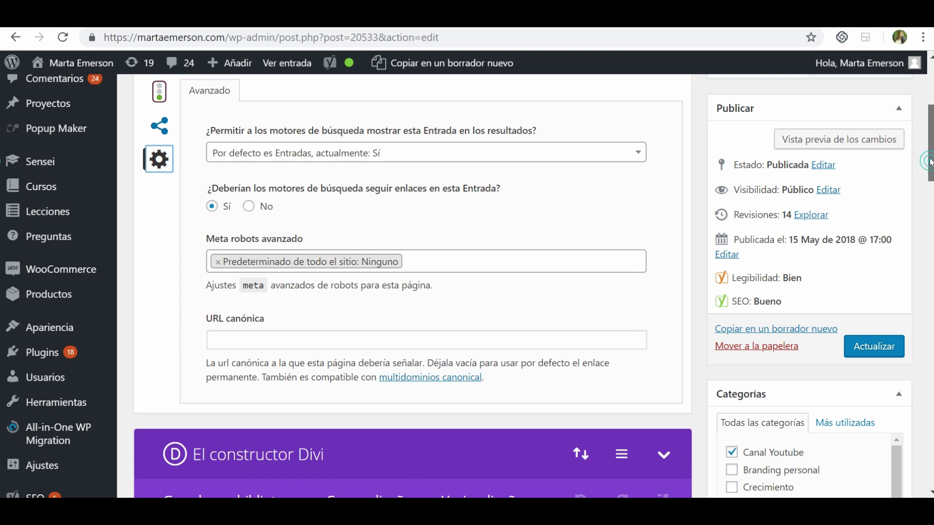
drag(928, 168, 929, 157)
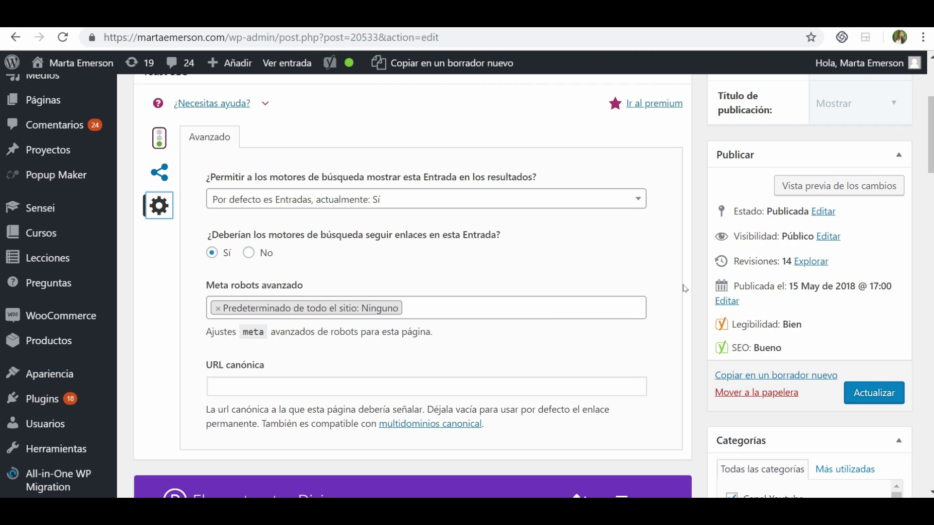
- Return from the advanced settings to the post's focus keyword section in the Yoast SEO box and examine its snippet preview
drag(931, 163, 931, 175)
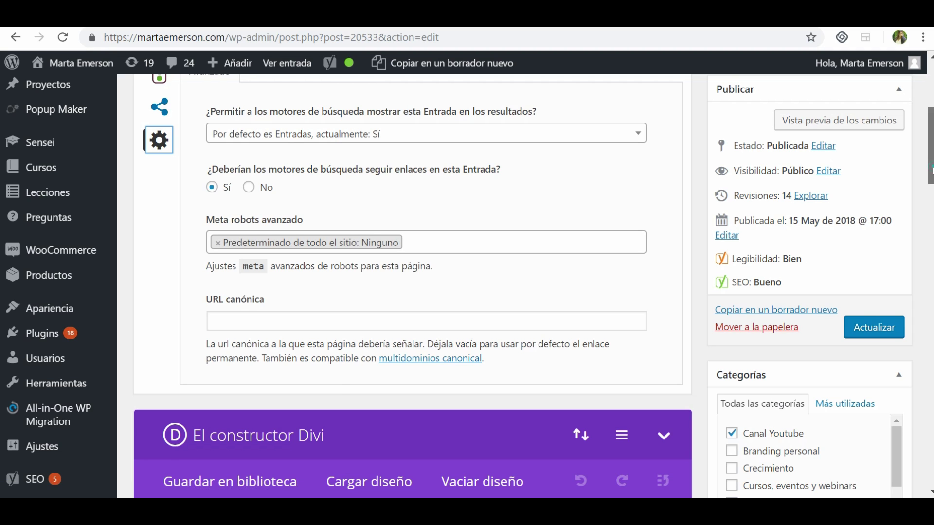
drag(931, 167, 931, 125)
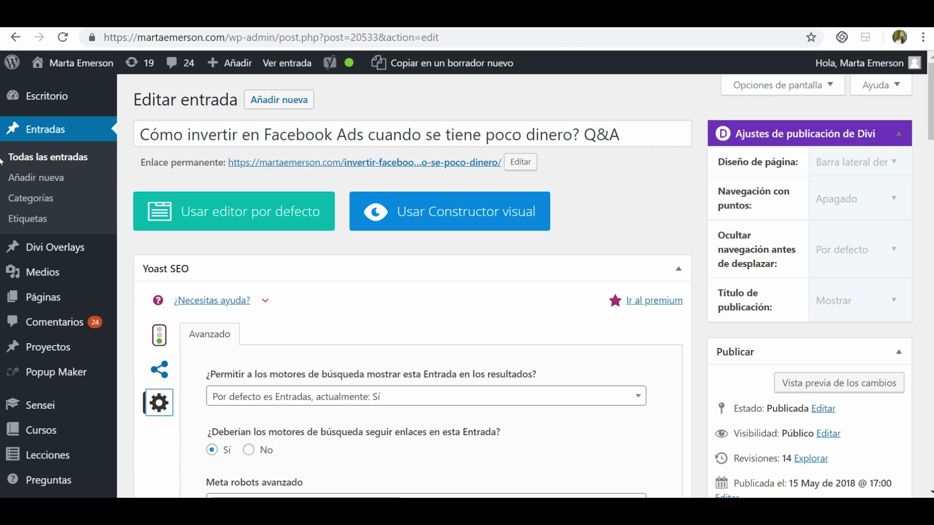
scroll(1, 118, down, 4)
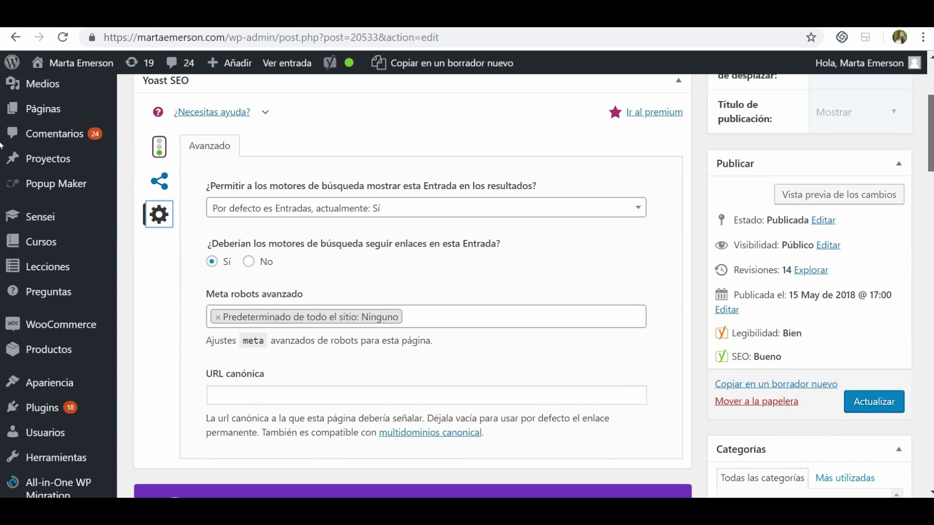
click(159, 147)
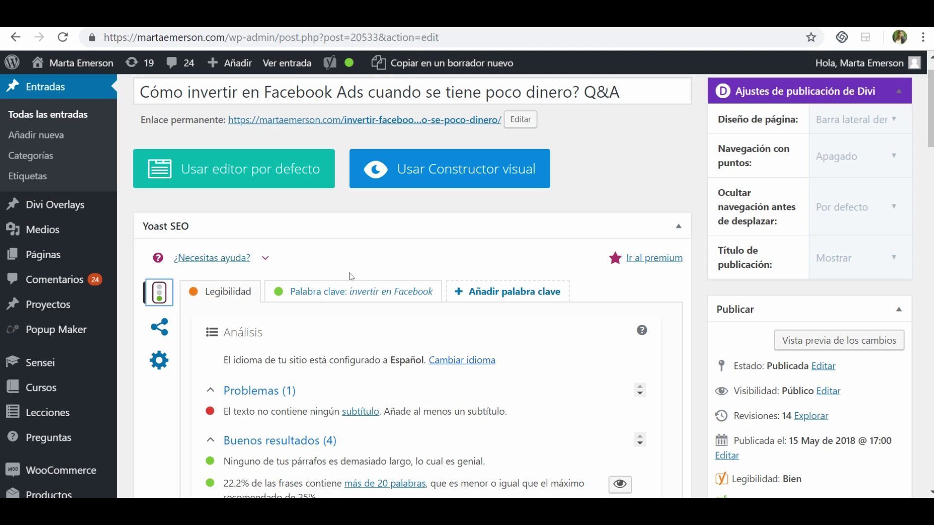
click(337, 293)
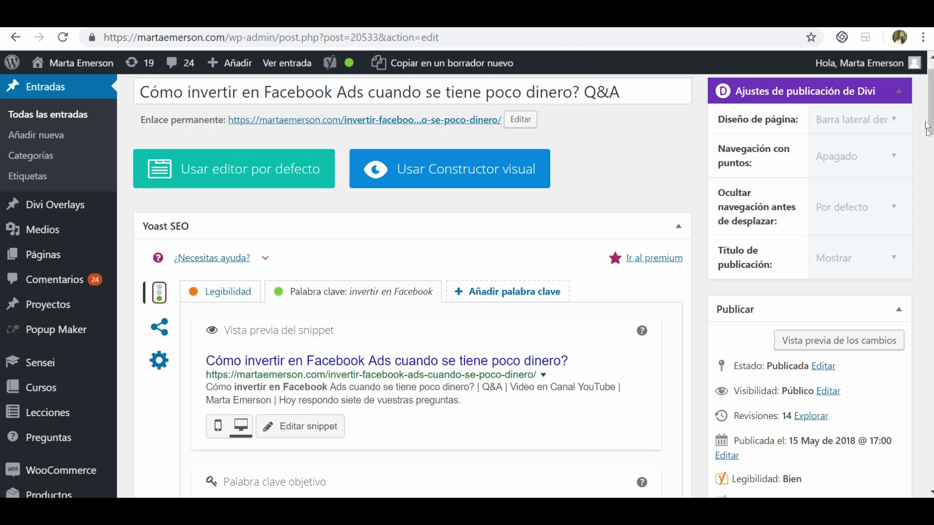
drag(930, 119, 930, 138)
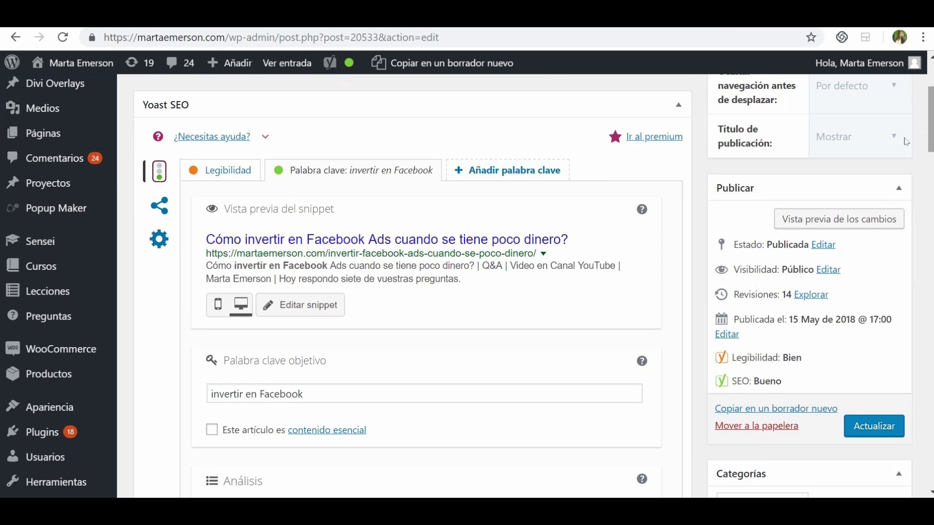
- Try to add another focus keyword, read the Yoast SEO Premium benefits and close the offer
click(495, 166)
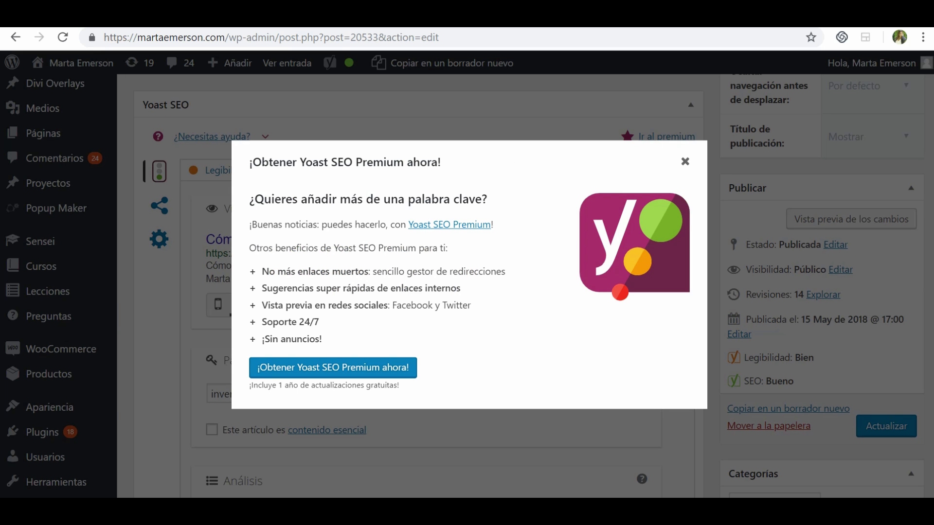
click(684, 162)
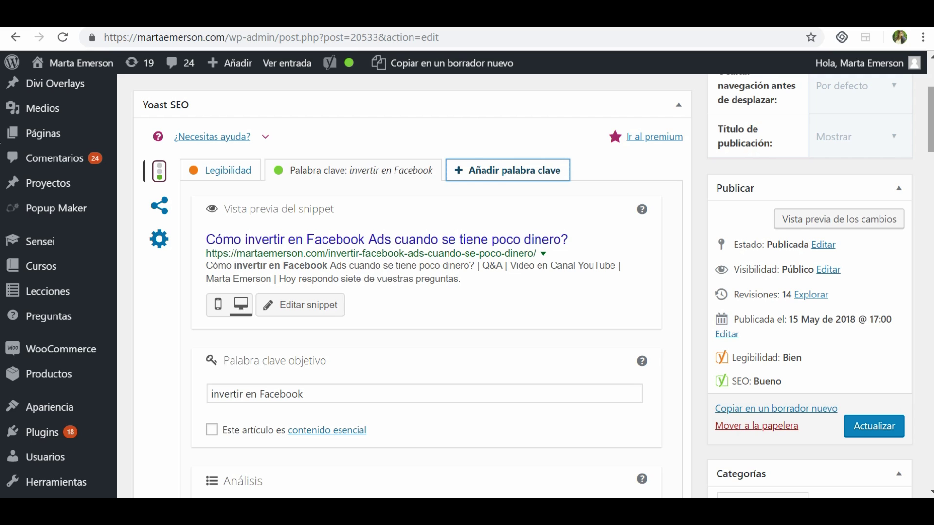
scroll(323, 165, down, 1)
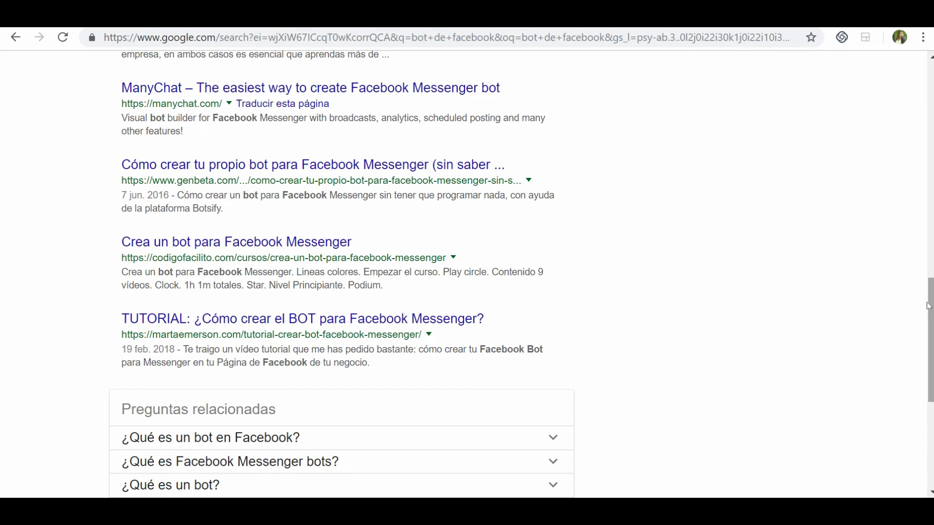
- Switch to the Google results for "bot de facebook" and examine the result titles, URLs, descriptions and videos
drag(930, 316, 930, 76)
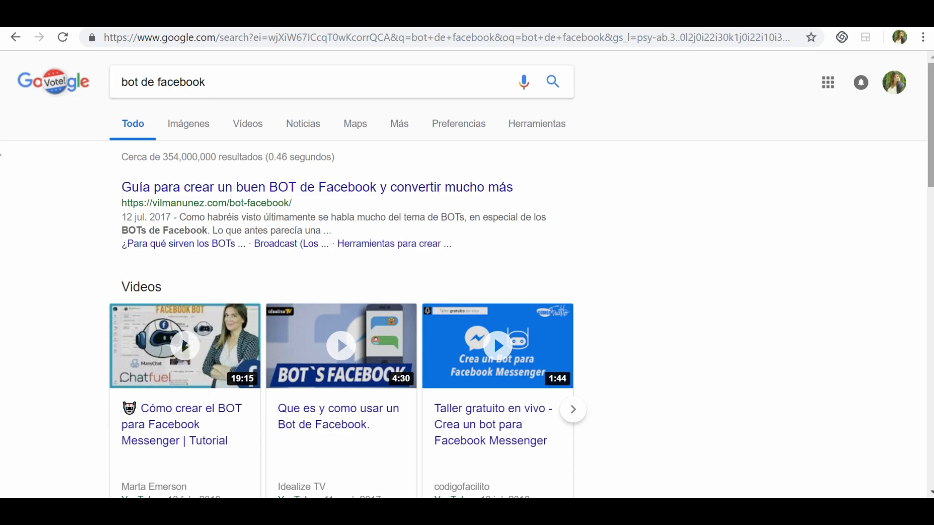
scroll(1, 154, down, 10)
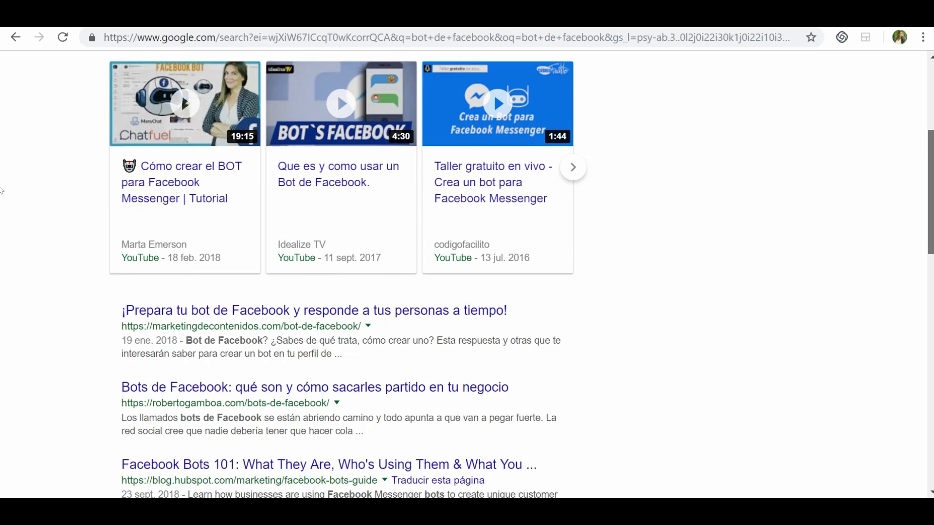
scroll(1, 237, down, 6)
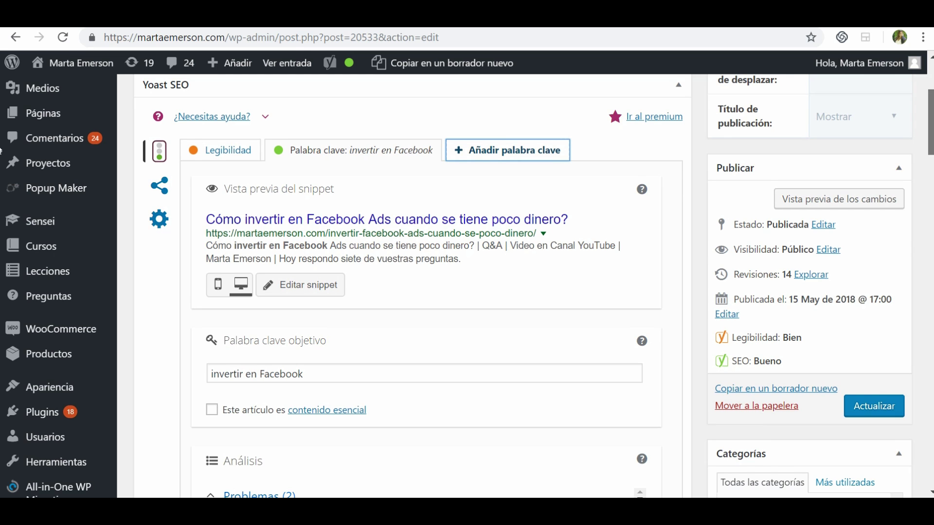
- Return to the Facebook Ads post in WordPress, open its permalink slug for editing and accept it as it is
scroll(1, 145, up, 1)
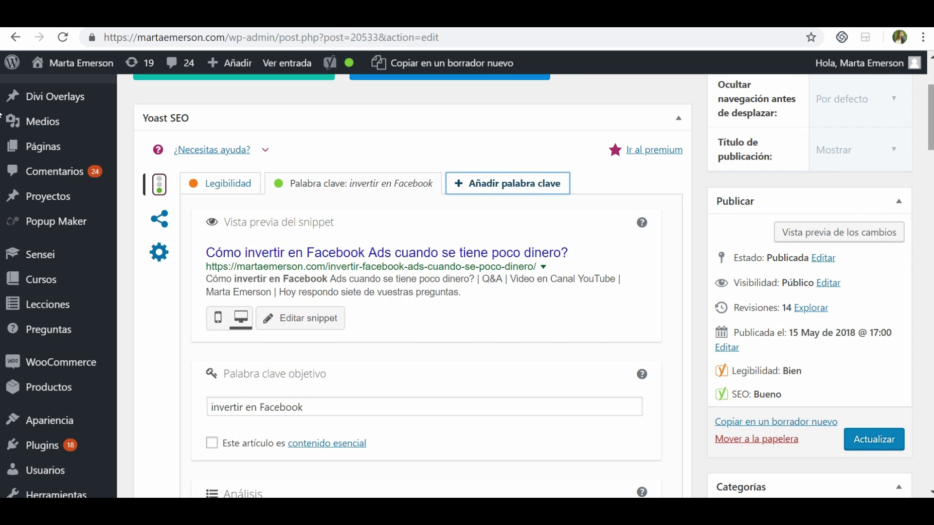
drag(930, 112, 928, 92)
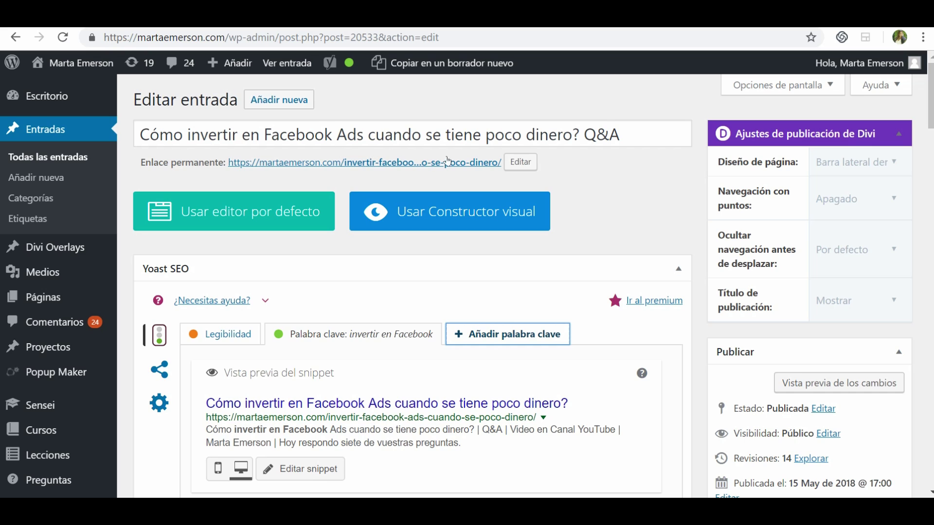
click(519, 162)
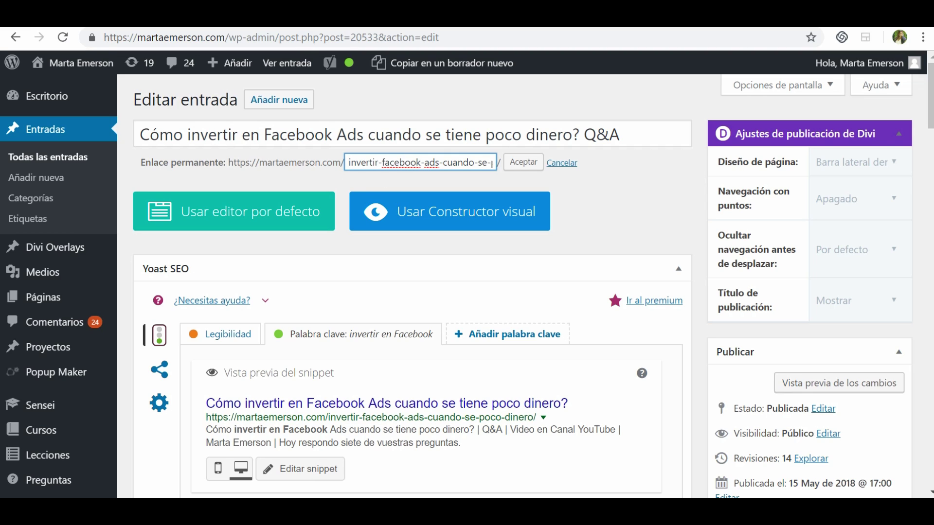
click(521, 164)
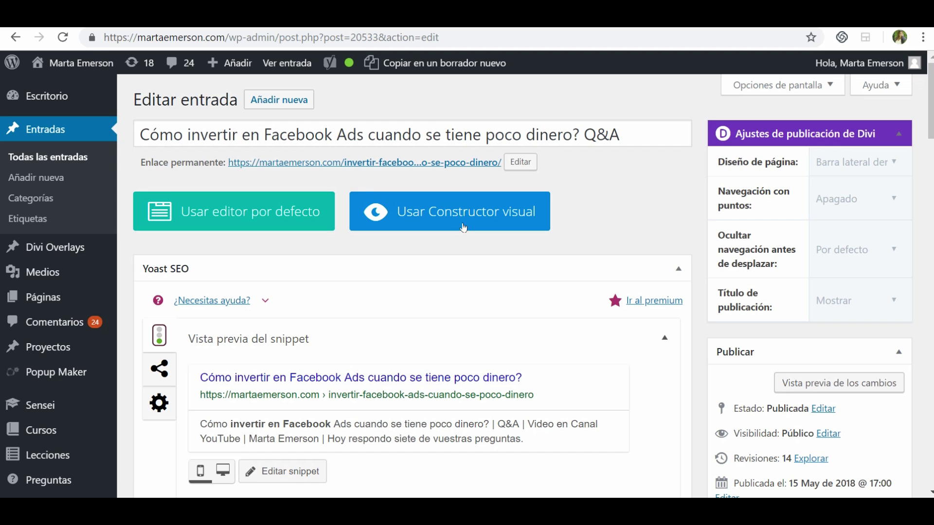
- Open the post in the Divi Visual Builder, make its intro text editable and examine the content down to the comment section
click(436, 213)
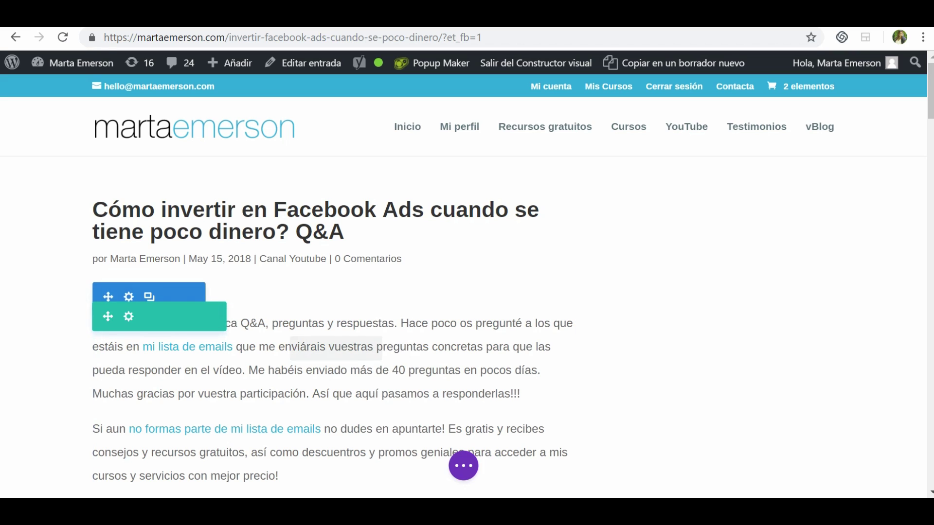
click(327, 324)
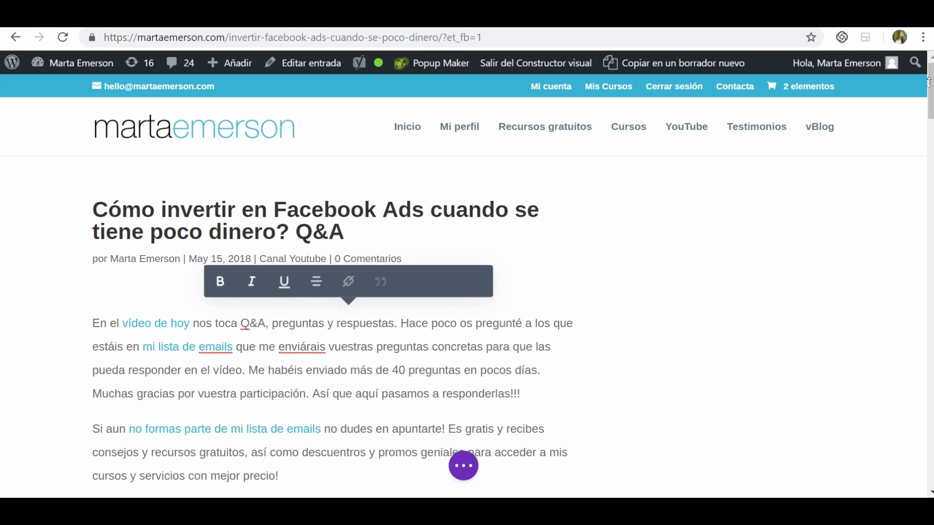
scroll(928, 83, down, 8)
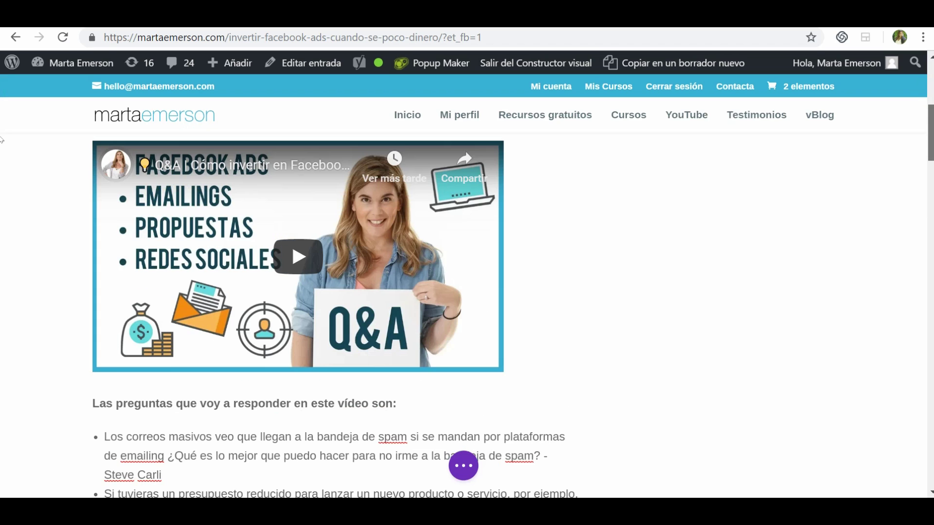
scroll(1, 141, down, 10)
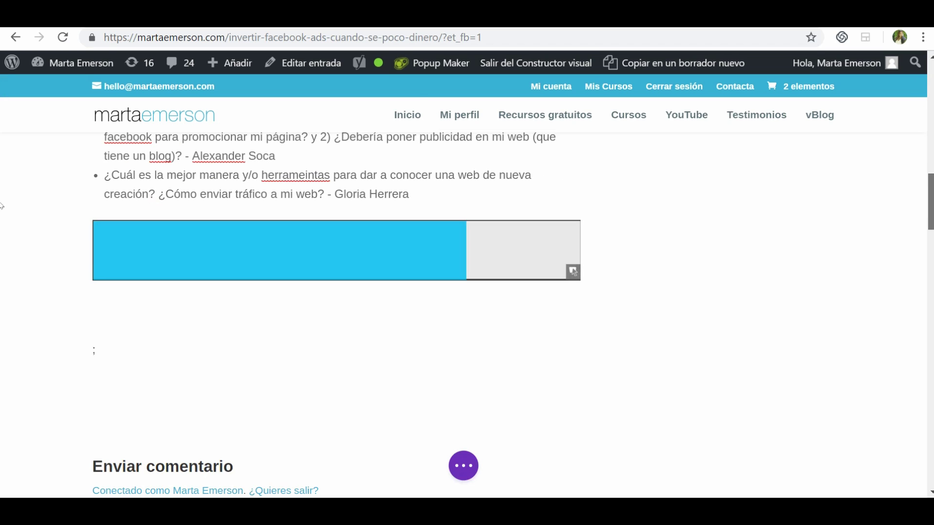
scroll(929, 92, up, 15)
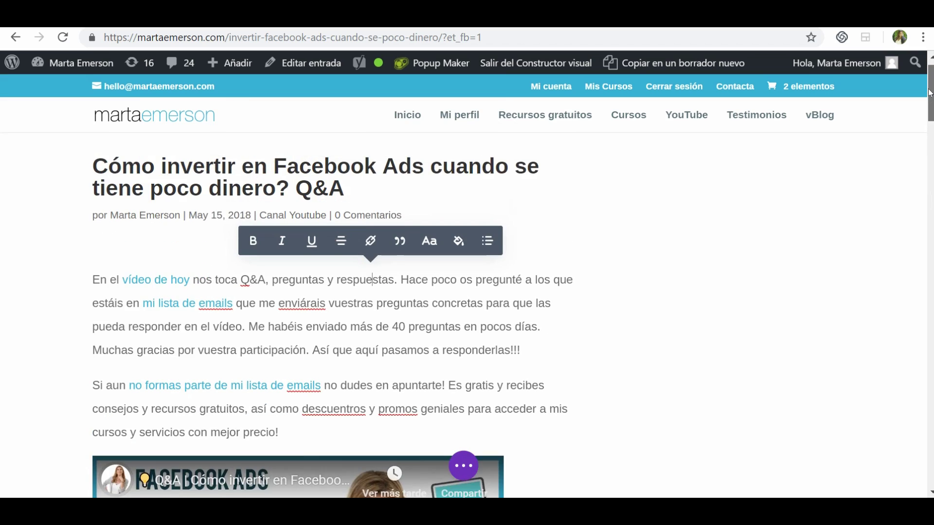
scroll(930, 92, up, 1)
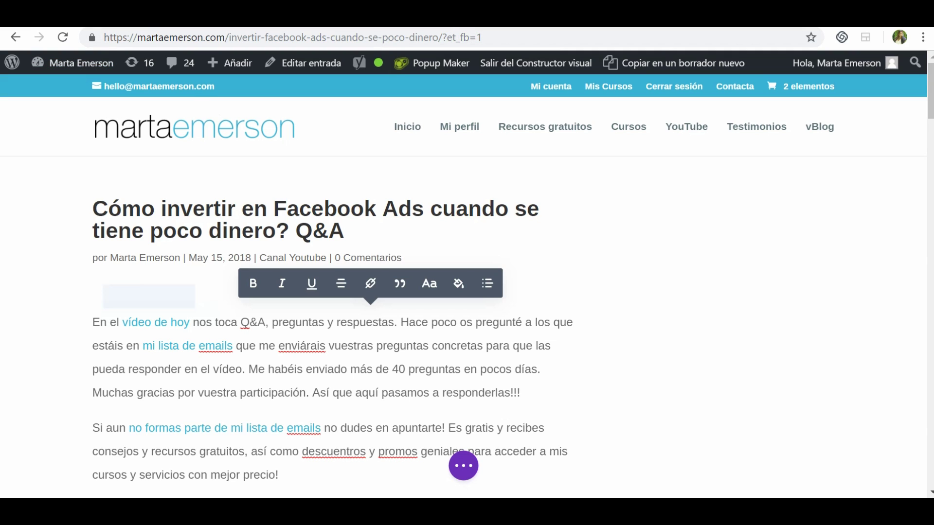
click(460, 461)
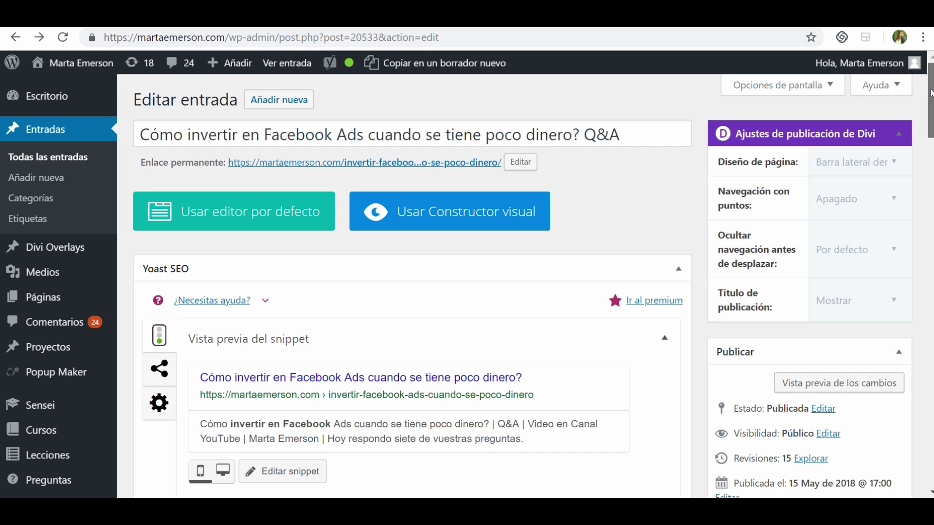
- Open the Yoast snippet editor and change the SEO title to "Invertir en Facebook Ads: cuando se tiene poco dinero?"
scroll(930, 92, down, 2)
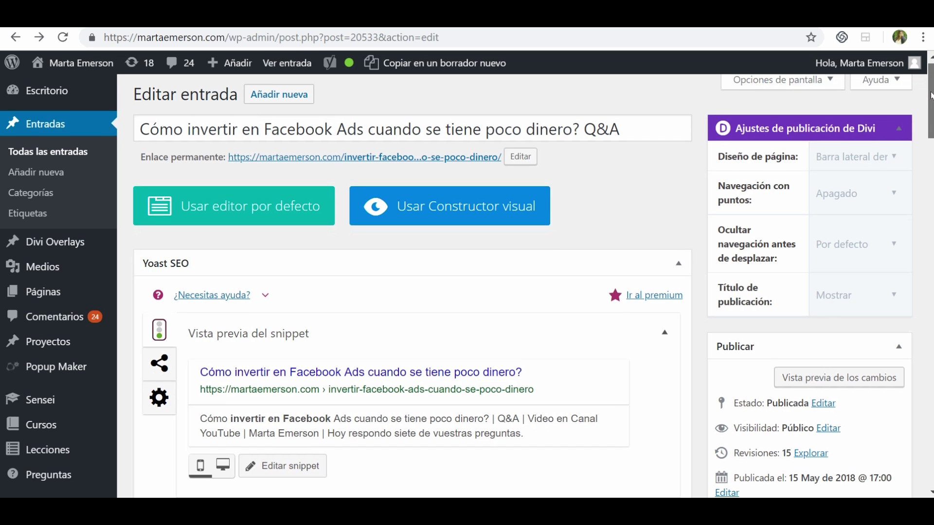
scroll(931, 121, down, 1)
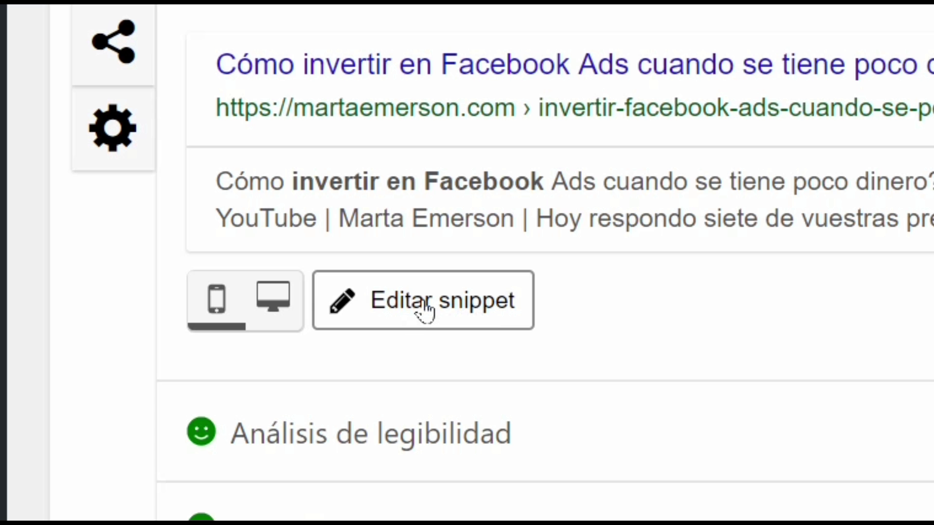
click(284, 335)
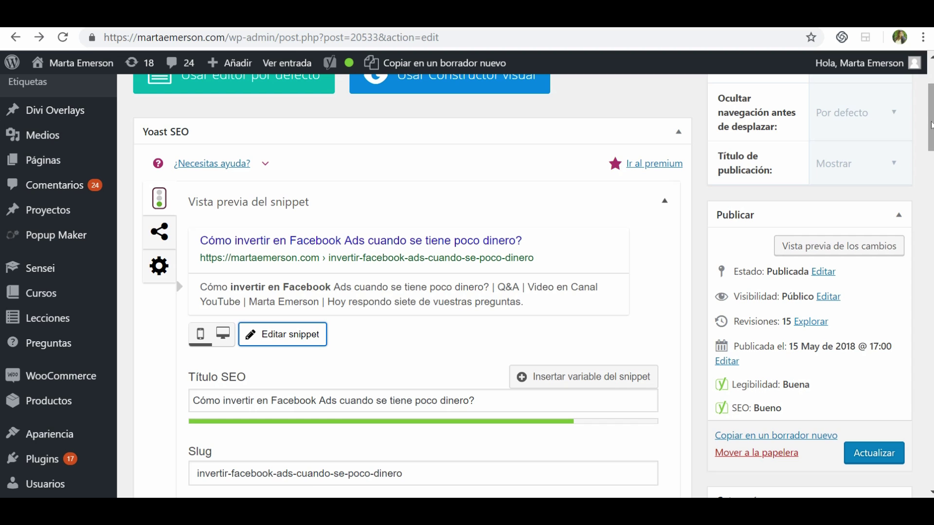
scroll(930, 125, down, 5)
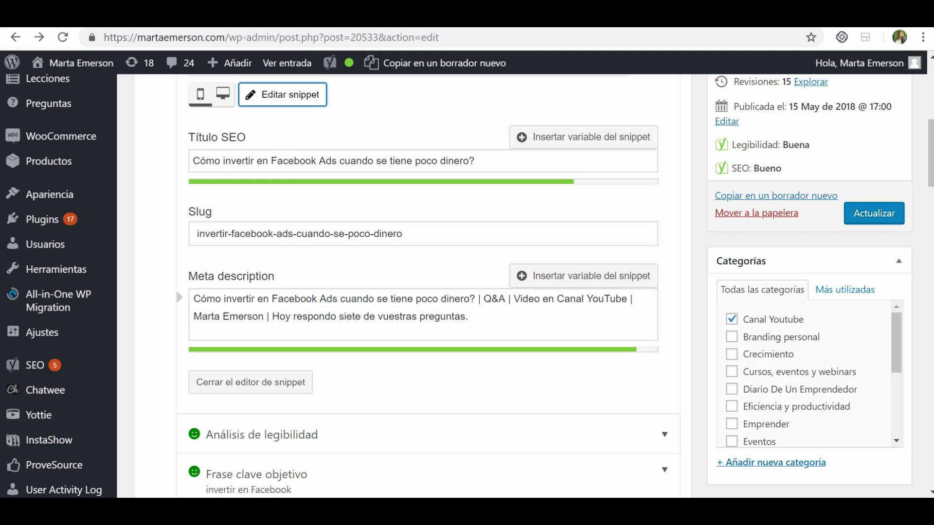
double_click(239, 160)
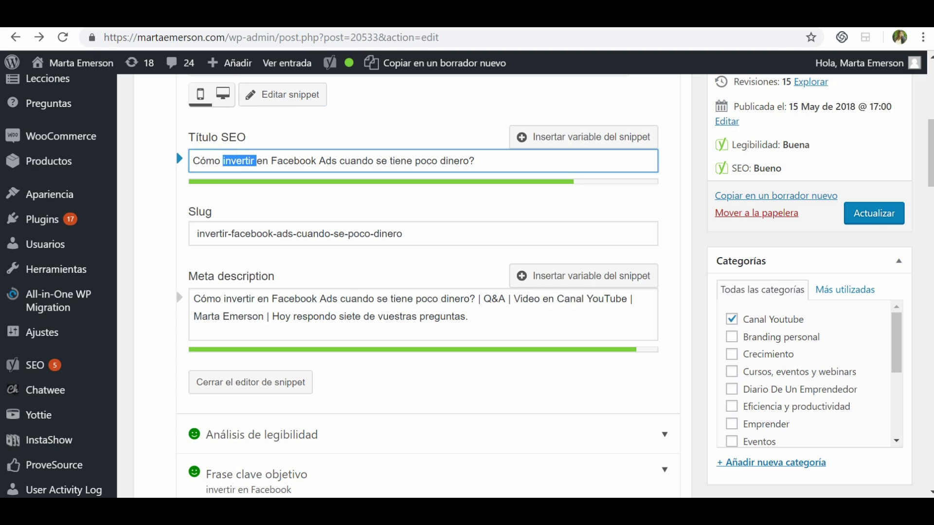
click(225, 162)
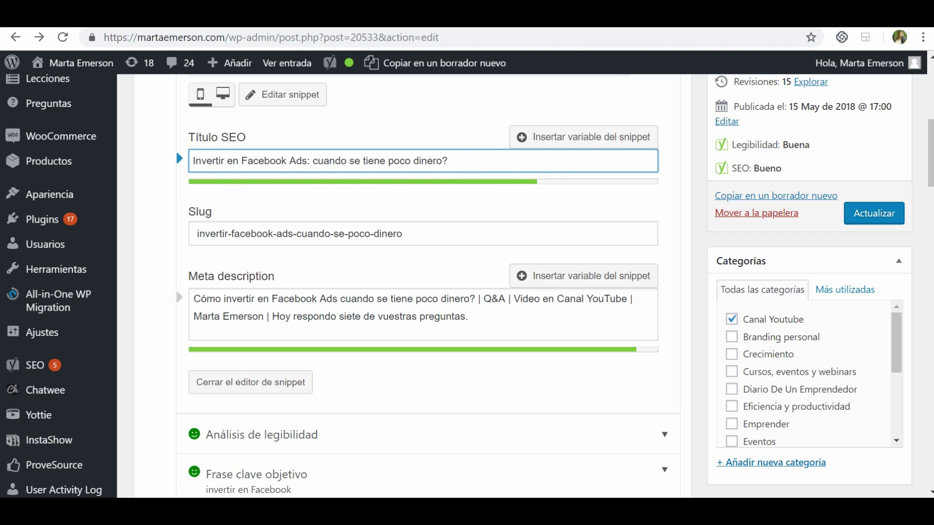
- Test the SEO title's length bar by appending the filler text "gdyac ucweb fe wfwjkv", and delete the filler again
text(gdyac  ucweb  )
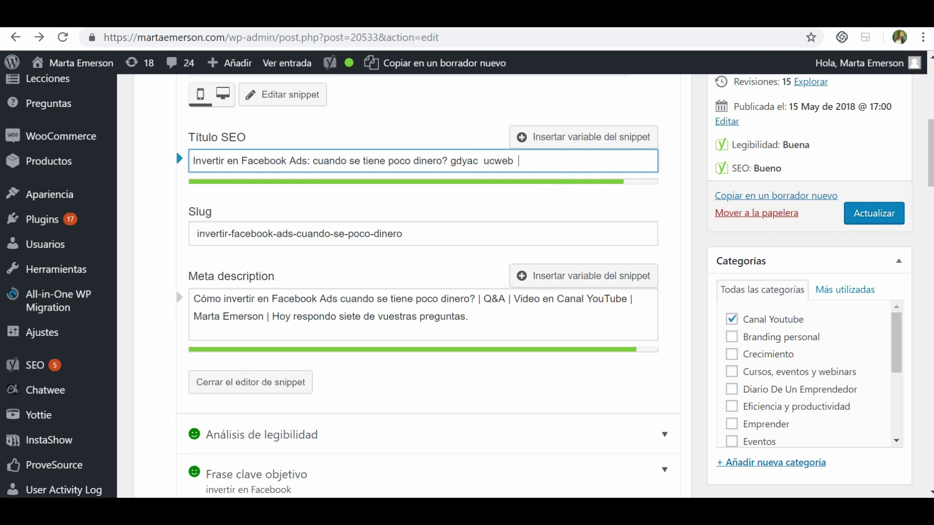
text(fe wfwjkv)
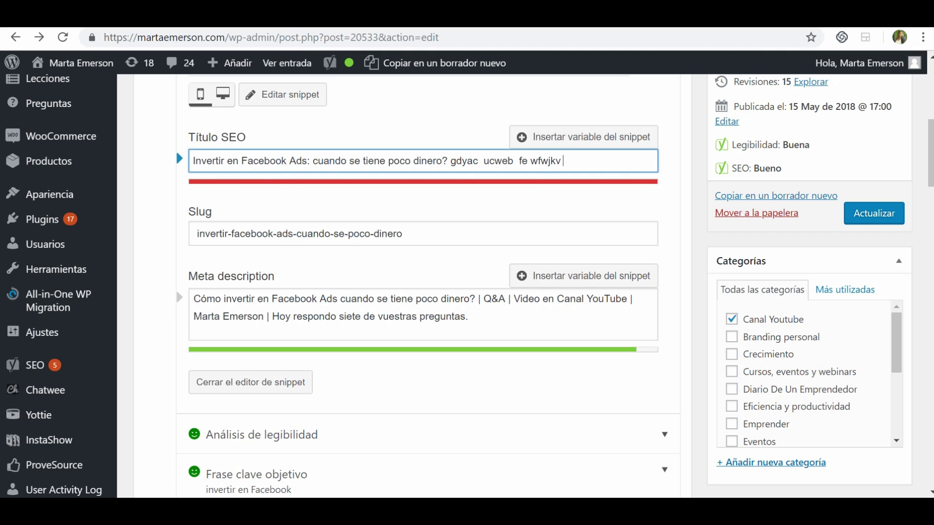
key(BackSpace)
key(BackSpace)
key(BackSpace)
key(BackSpace)
key(BackSpace)
key(BackSpace)
key(BackSpace)
key(BackSpace)
key(BackSpace)
key(BackSpace)
key(BackSpace)
key(BackSpace)
key(BackSpace)
key(BackSpace)
key(BackSpace)
key(BackSpace)
key(BackSpace)
key(BackSpace)
key(BackSpace)
key(BackSpace)
key(BackSpace)
key(BackSpace)
key(BackSpace)
key(BackSpace)
key(BackSpace)
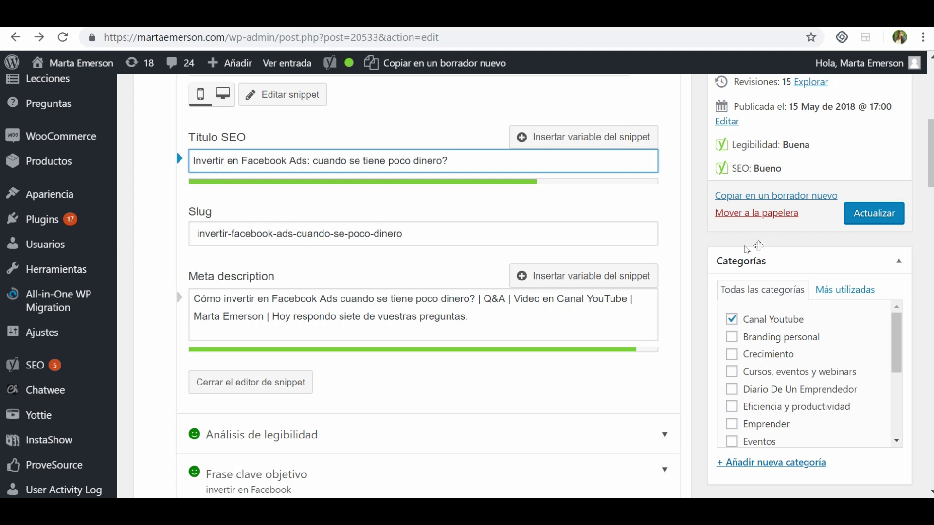
- Compare the post title and permalink with the snippet preview, SEO title, slug and meta description
scroll(929, 103, up, 8)
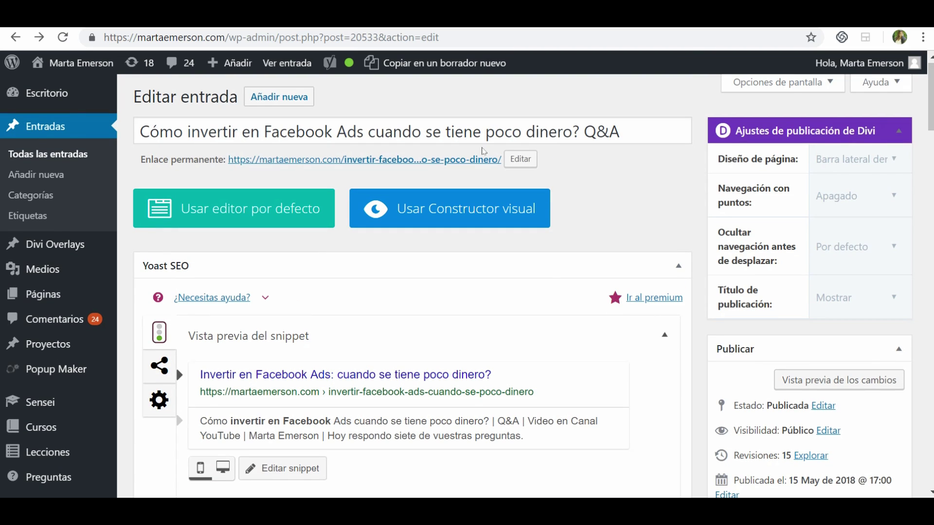
scroll(1, 141, down, 6)
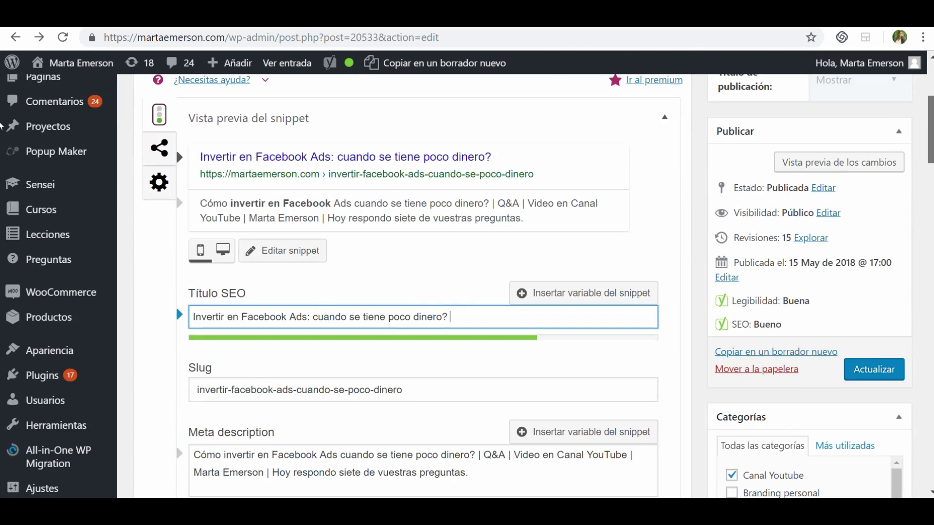
scroll(1, 141, down, 1)
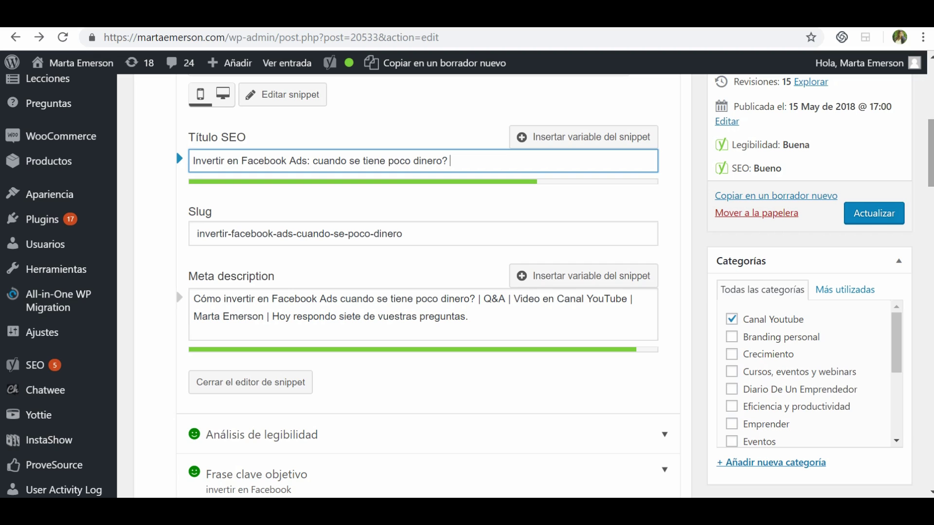
- Check the post's meta description in the snippet editor and close the editor
scroll(423, 287, down, 2)
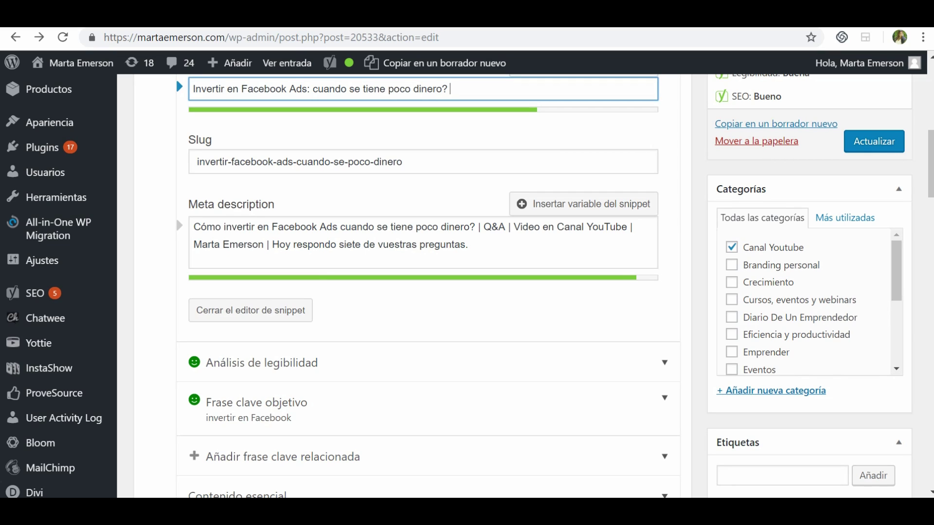
click(474, 242)
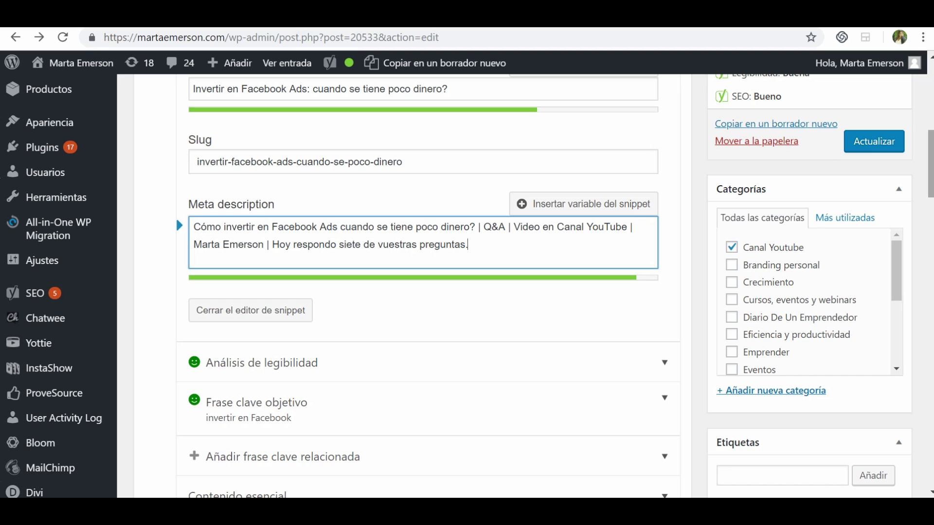
scroll(428, 285, down, 1)
click(250, 275)
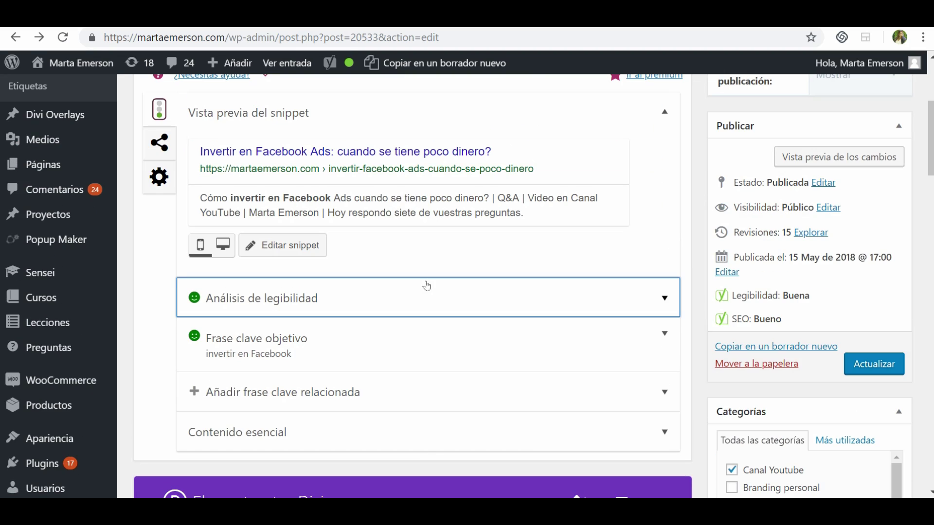
- Expand the readability analysis, examine its problems and good results, and collapse it again
click(270, 308)
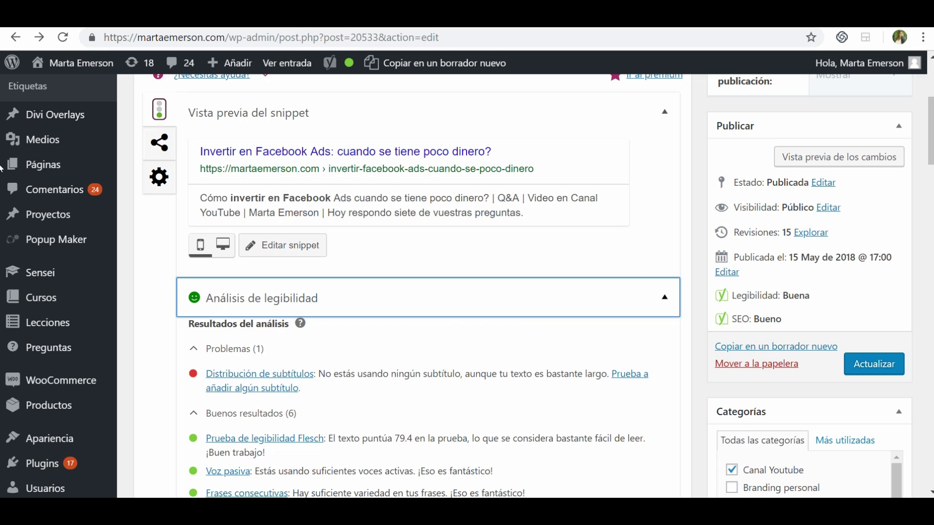
scroll(1, 167, down, 3)
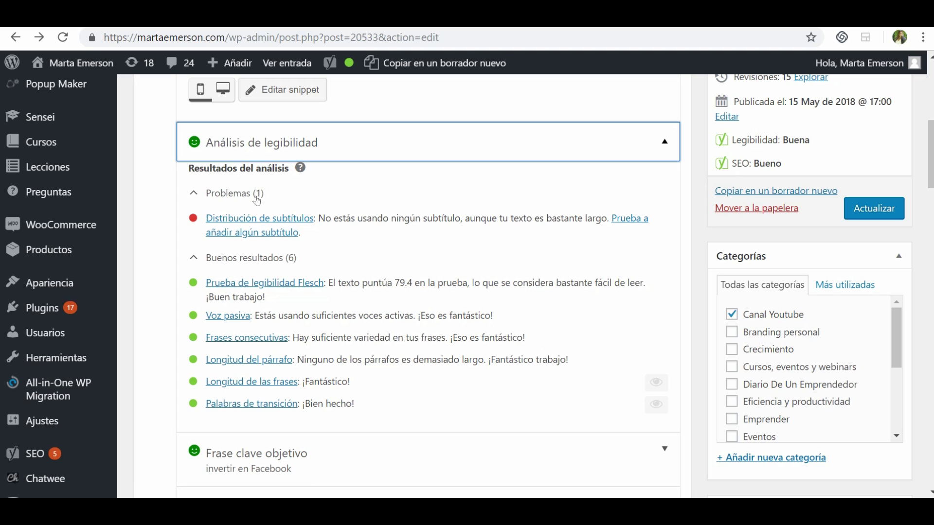
click(304, 146)
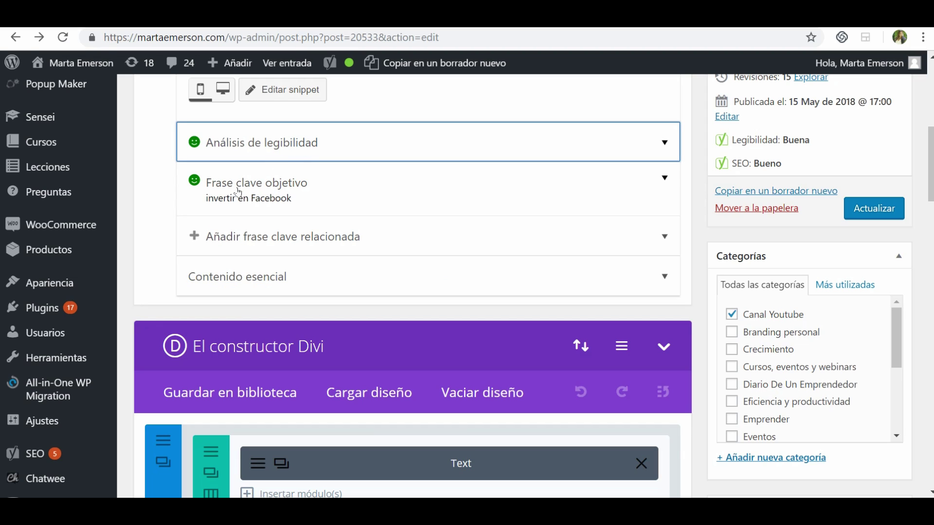
- Expand the focus keyphrase section and check the related keyphrase and synonym options, dismissing each Premium offer
click(268, 188)
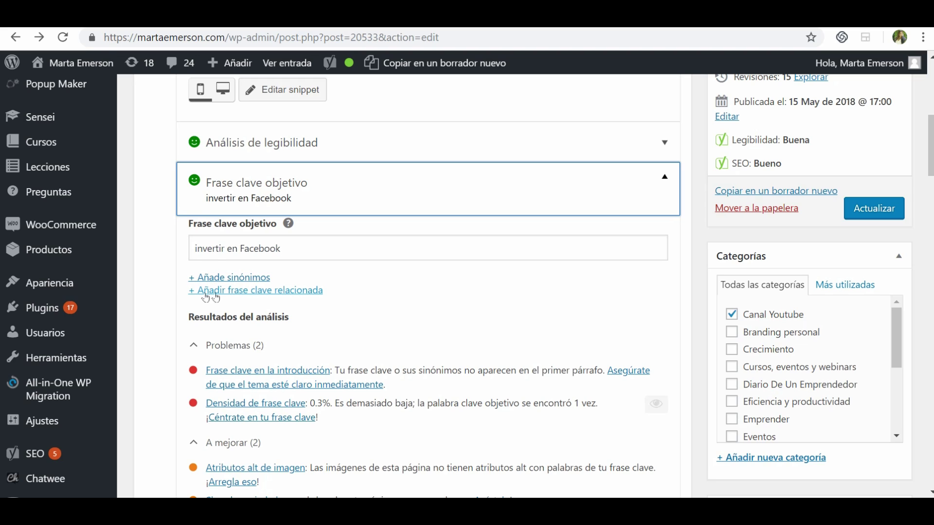
click(263, 291)
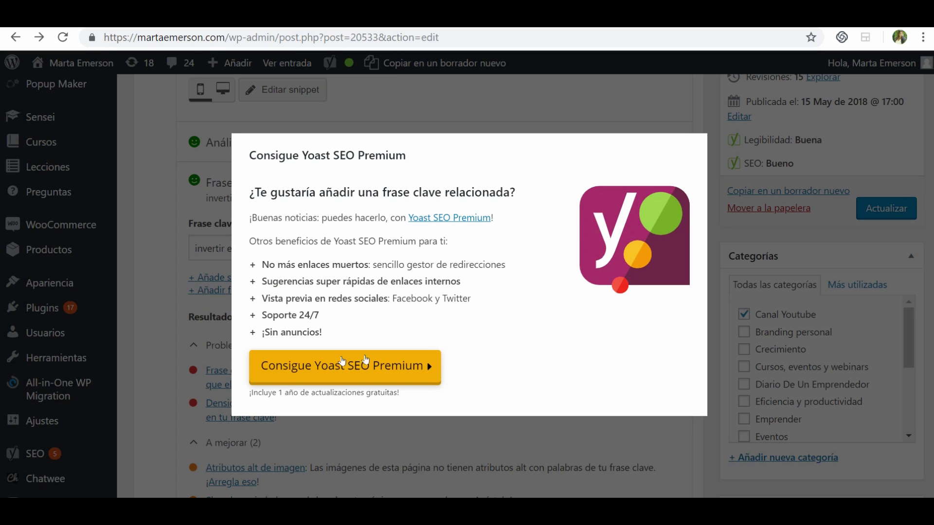
click(375, 105)
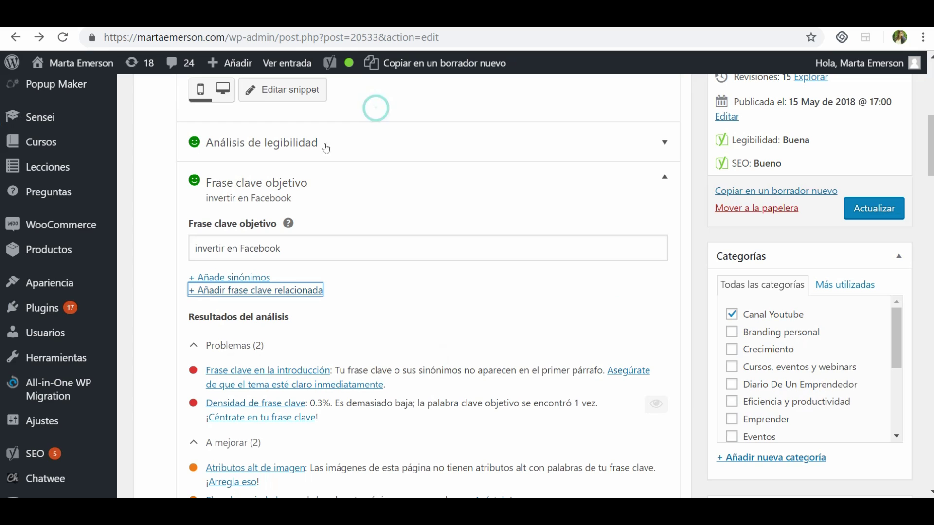
click(241, 277)
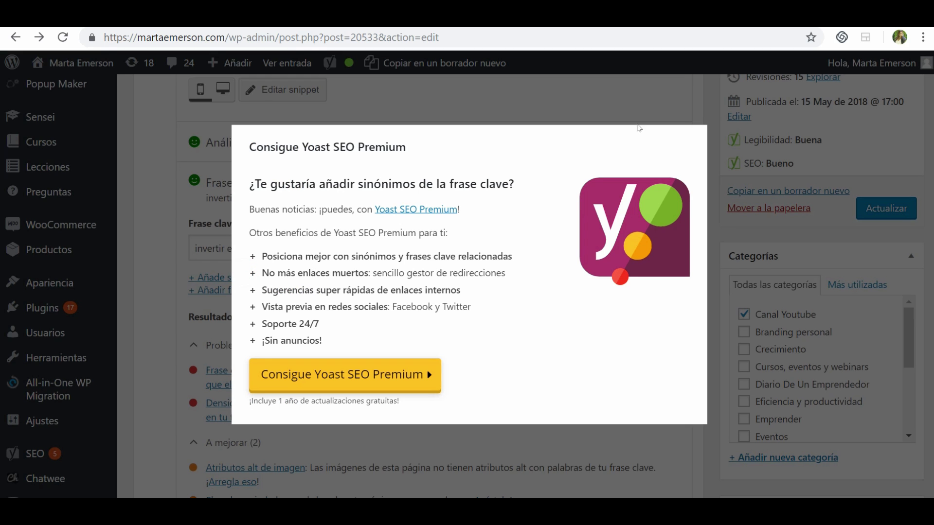
click(500, 90)
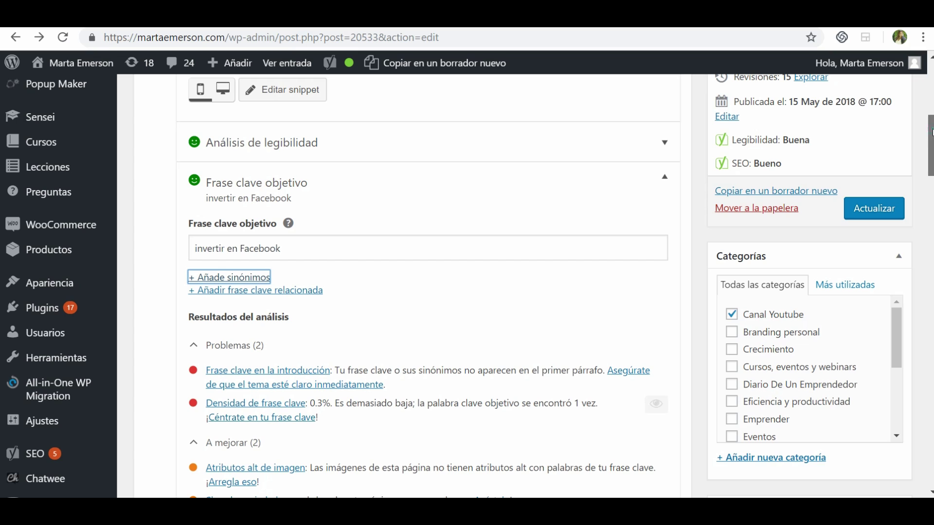
- Examine the focus keyphrase analysis, from the problems and suggested improvements to the good results
scroll(3, 129, down, 3)
scroll(3, 129, down, 1)
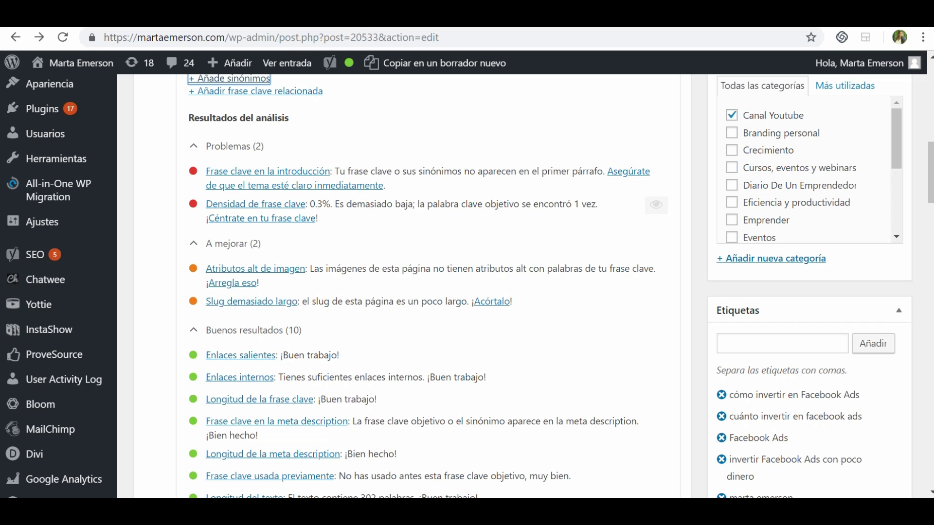
mouse_move(29, 455)
scroll(466, 286, down, 1)
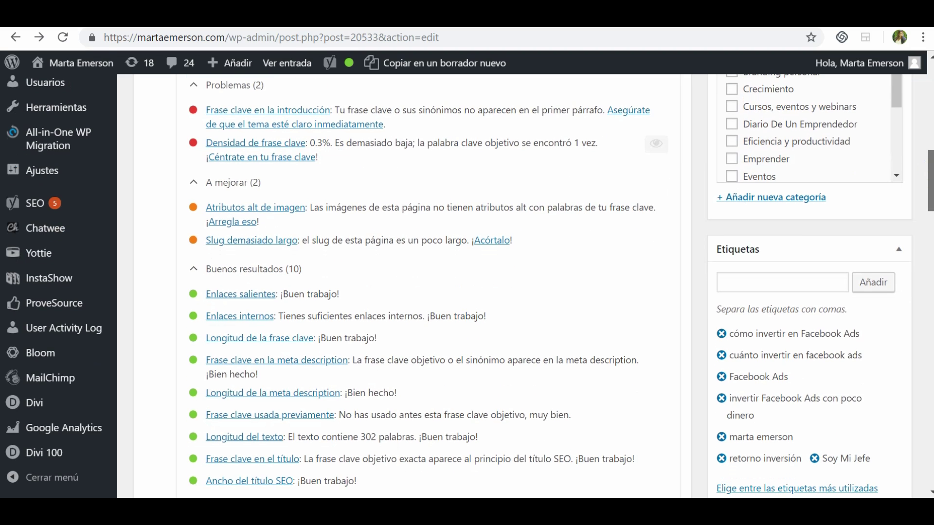
scroll(466, 286, down, 1)
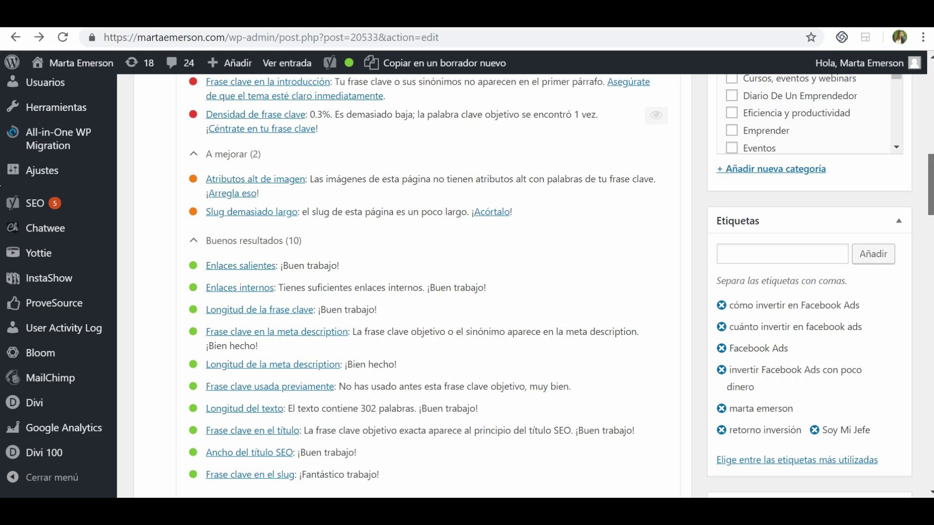
drag(931, 184, 930, 187)
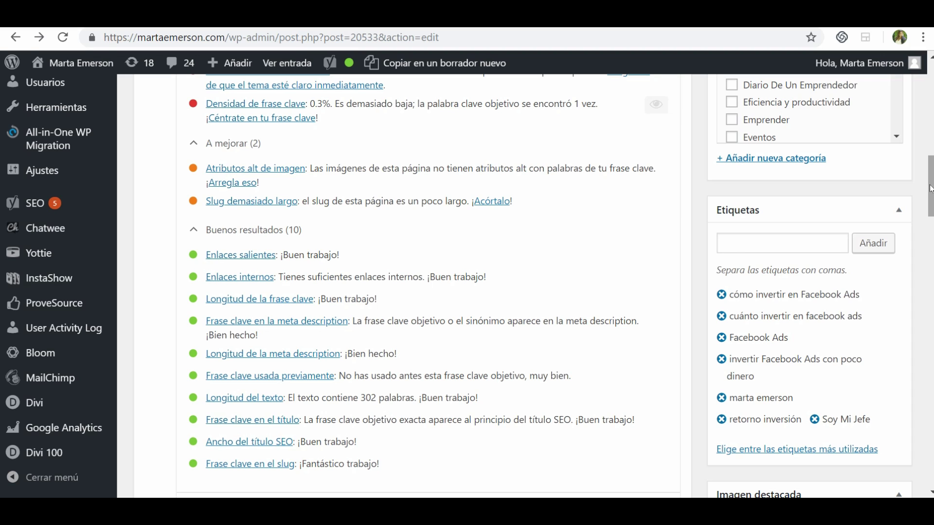
drag(930, 189, 930, 200)
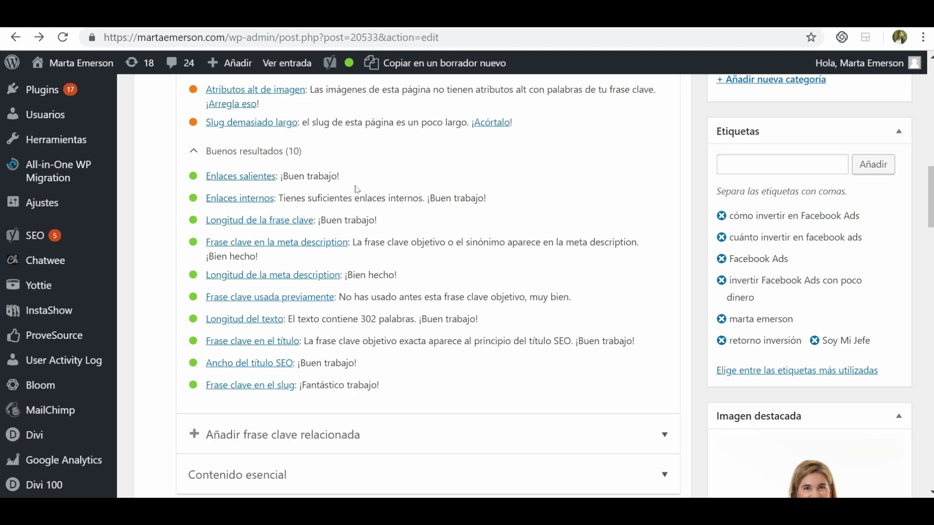
- Expand the cornerstone content section to view its marking option, and collapse it again
scroll(658, 223, down, 4)
click(619, 286)
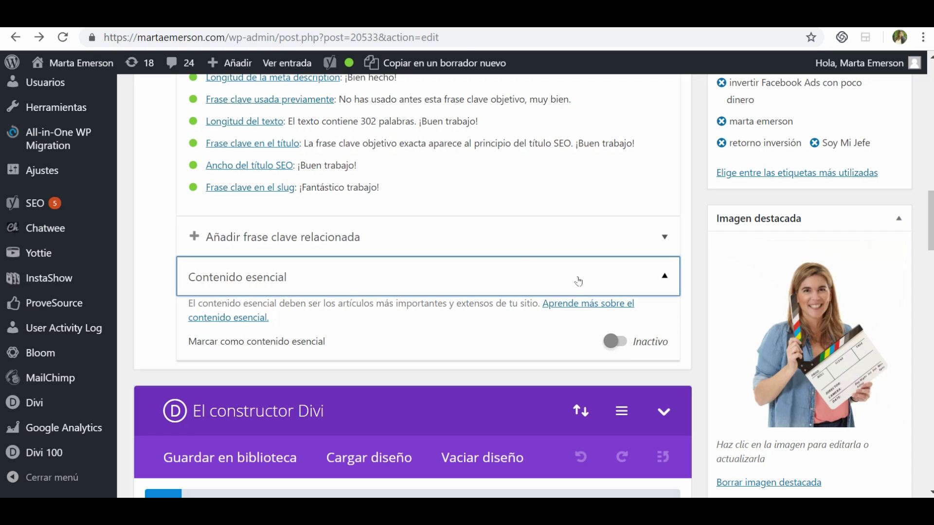
click(450, 280)
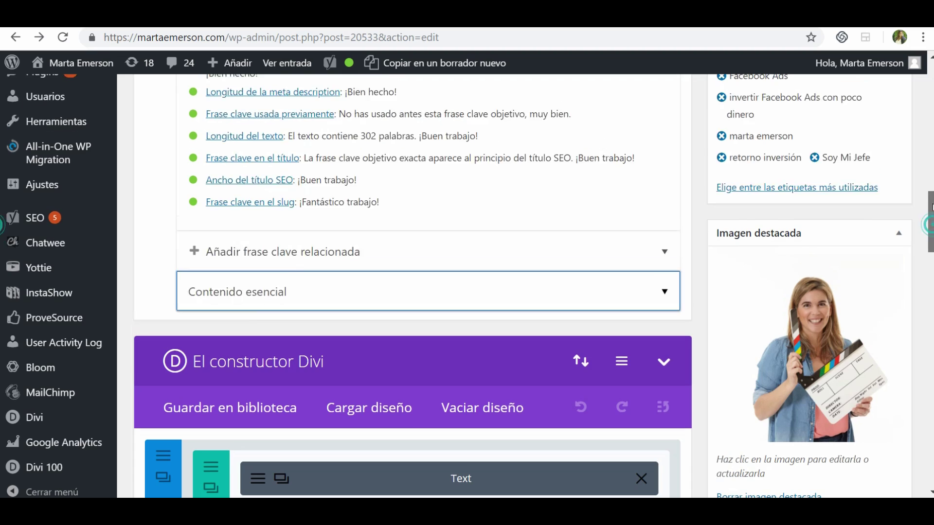
- Enter "bot de face" as a sample tag for the post without adding it, and delete the text again
drag(930, 226, 931, 199)
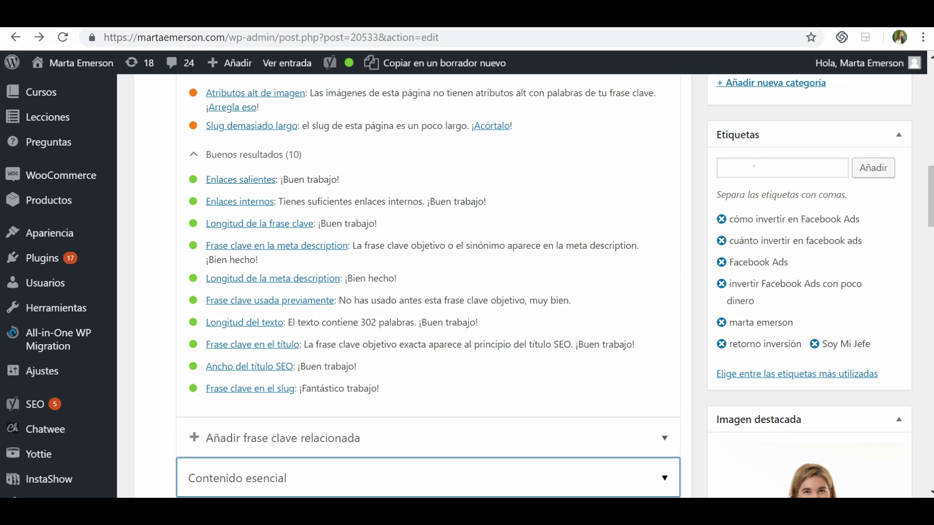
click(753, 166)
text(bot)
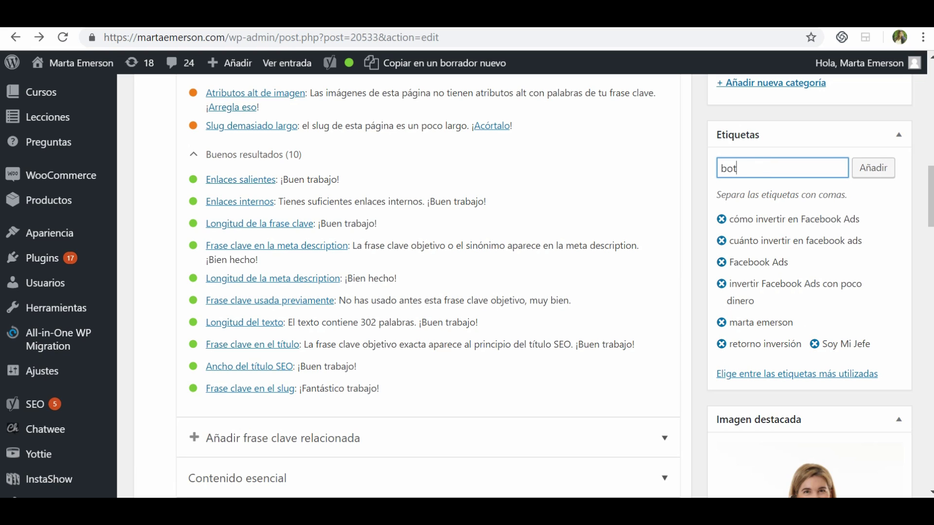
text( de face)
key(BackSpace)
key(BackSpace)
key(BackSpace)
key(BackSpace)
key(BackSpace)
key(BackSpace)
key(BackSpace)
key(BackSpace)
key(BackSpace)
key(BackSpace)
key(BackSpace)
- Look over the list of categories that can be assigned to the post
scroll(926, 147, up, 6)
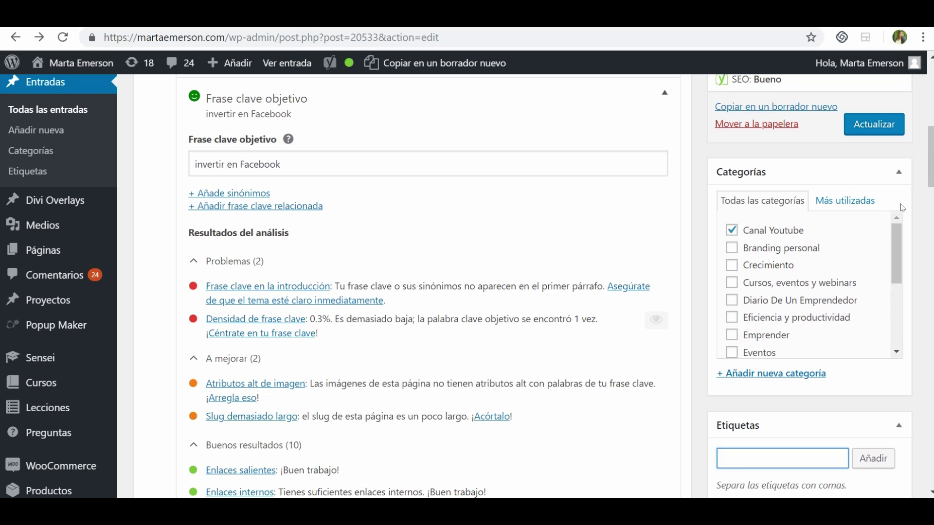
click(896, 241)
drag(896, 241, 909, 223)
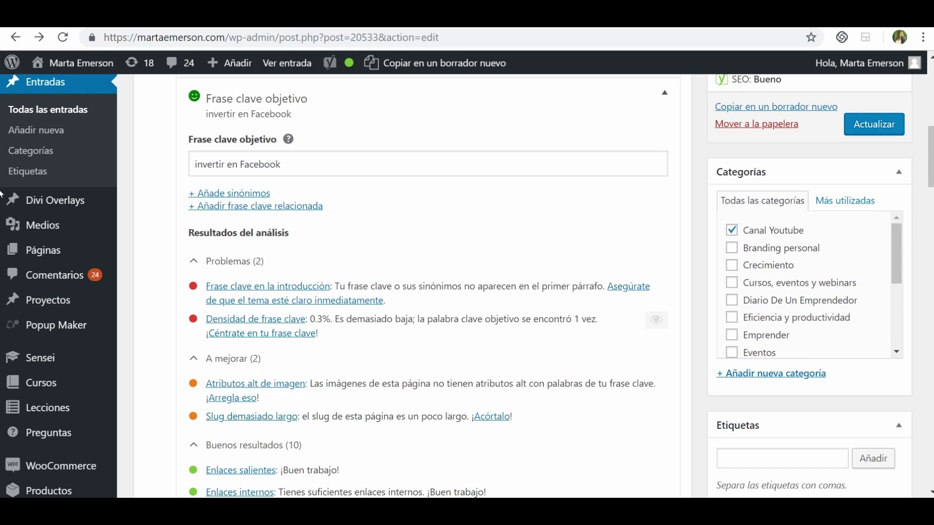
- Open the list of all posts and compare the SEO and readability indicators of the posts
drag(930, 174, 930, 141)
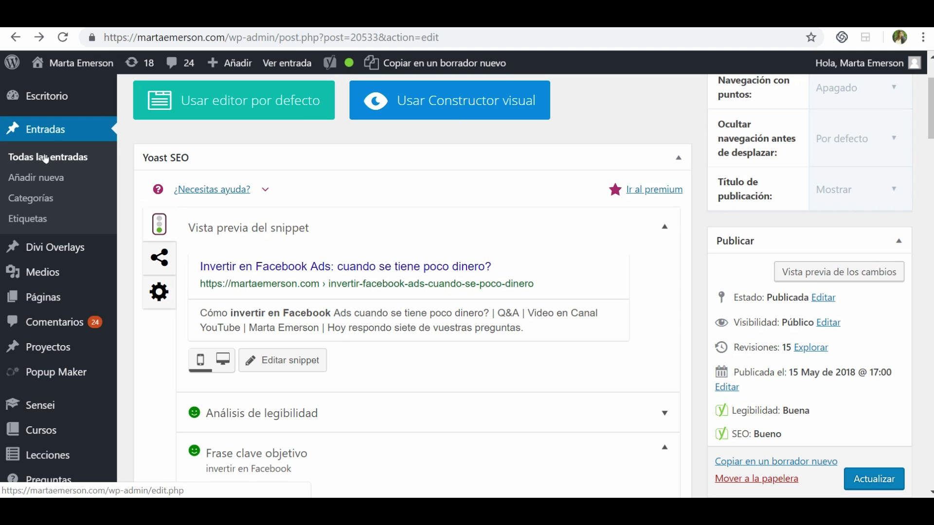
click(46, 157)
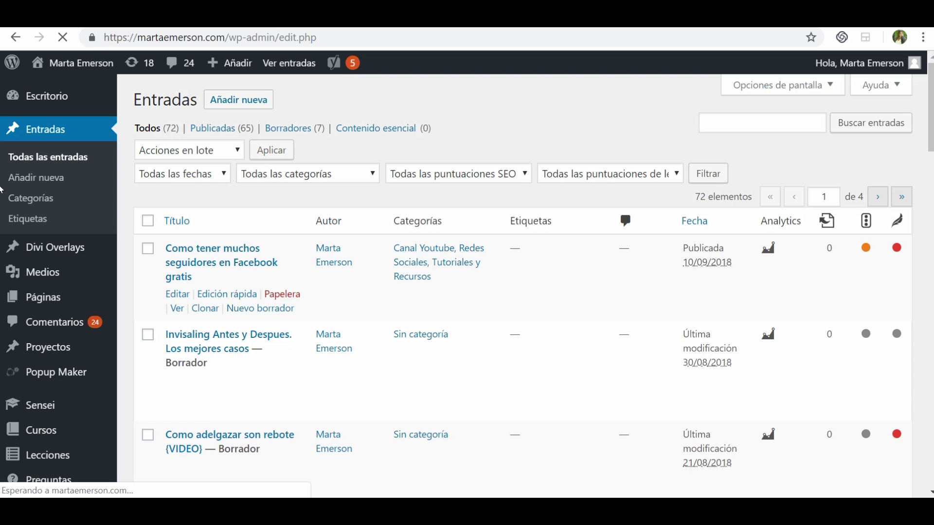
scroll(930, 120, down, 1)
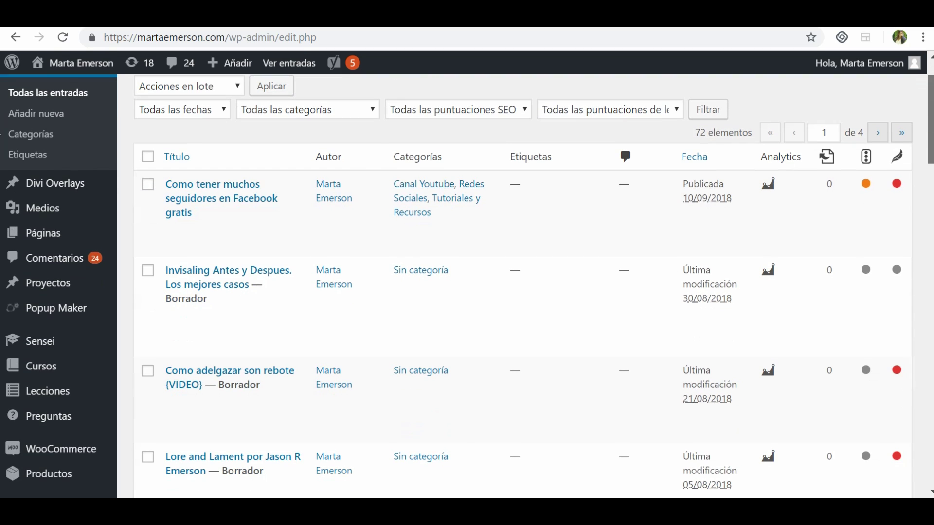
scroll(2, 213, down, 6)
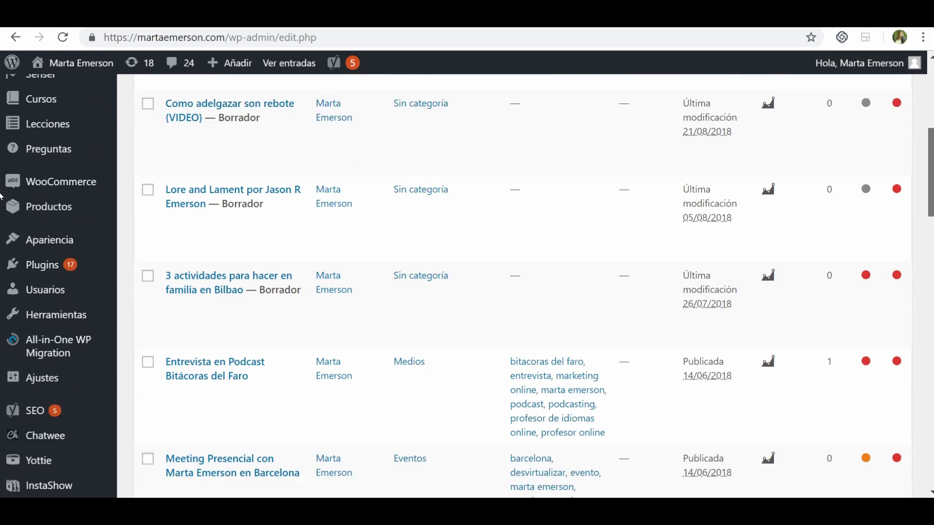
scroll(2, 213, down, 8)
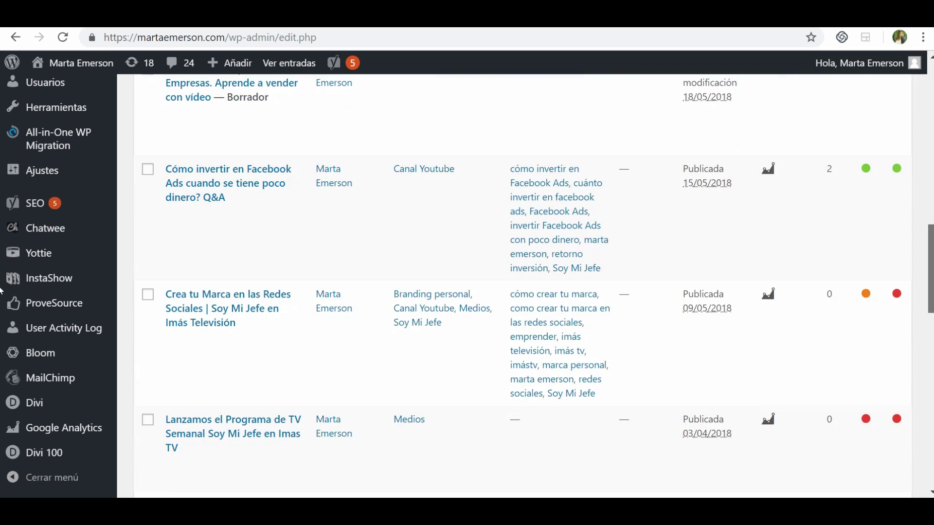
scroll(2, 328, down, 9)
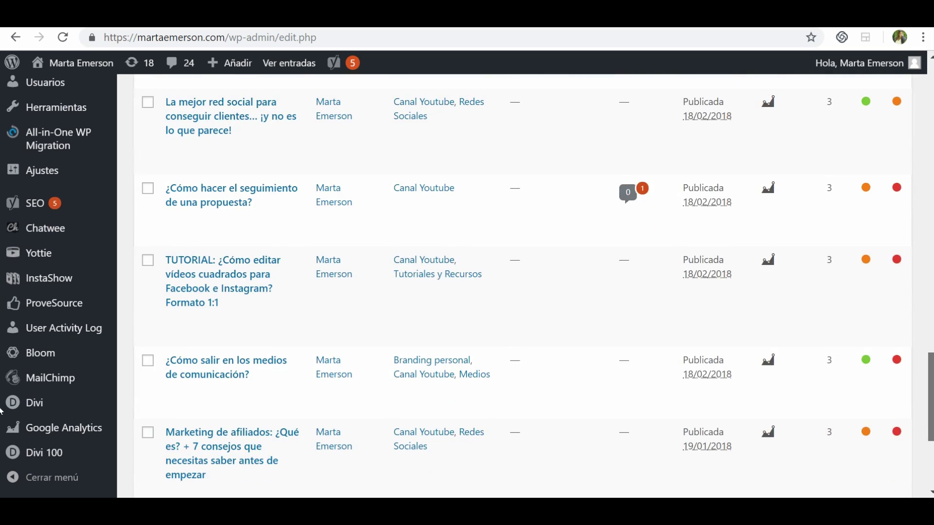
scroll(2, 411, up, 10)
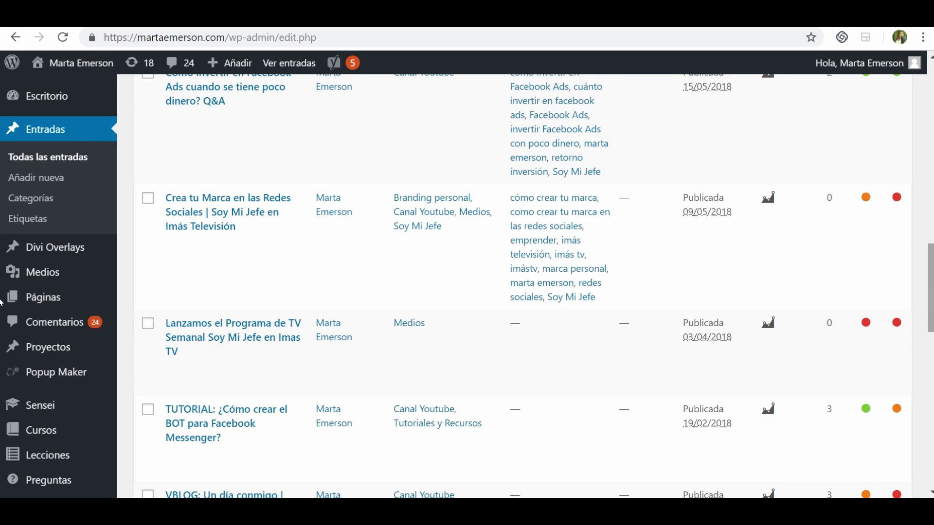
mouse_move(866, 197)
drag(930, 279, 930, 294)
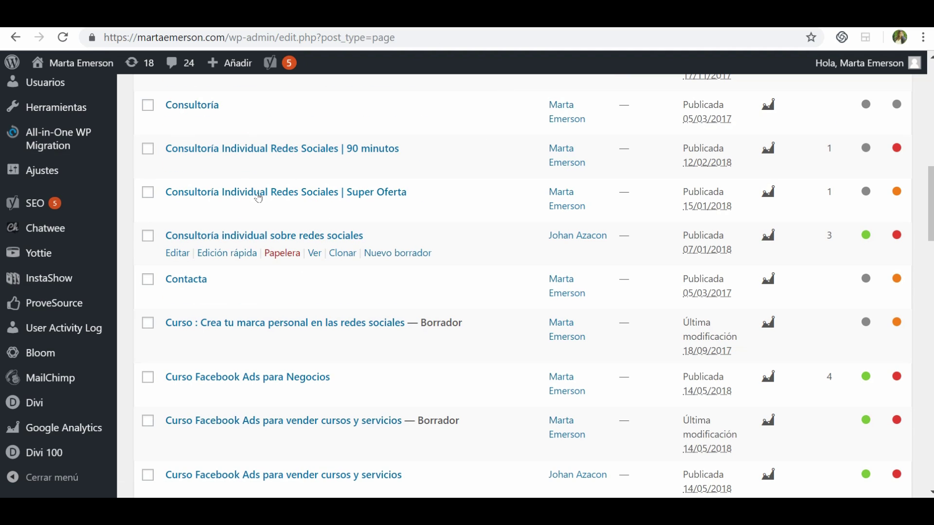
- Open the page "Consultoría Individual Redes Sociales | 90 minutos" for editing and view its Yoast SEO snippet preview
click(257, 151)
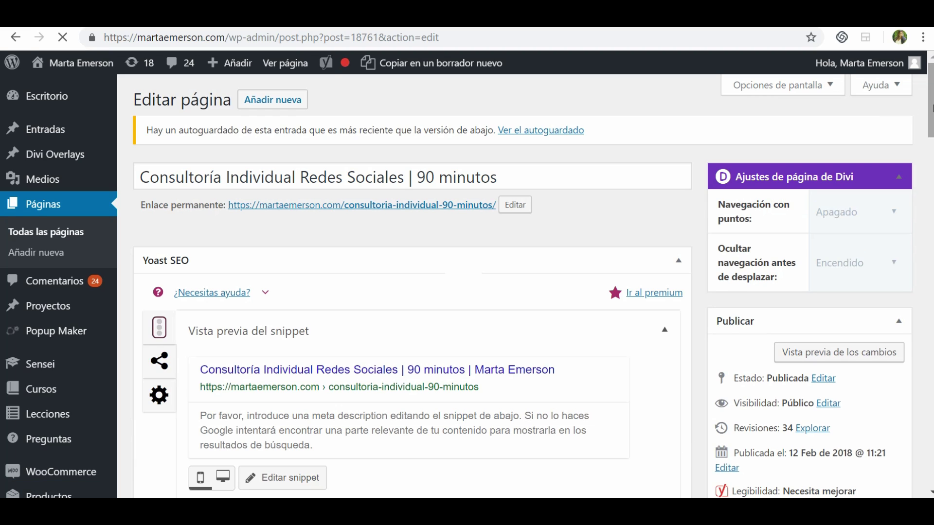
scroll(931, 108, down, 2)
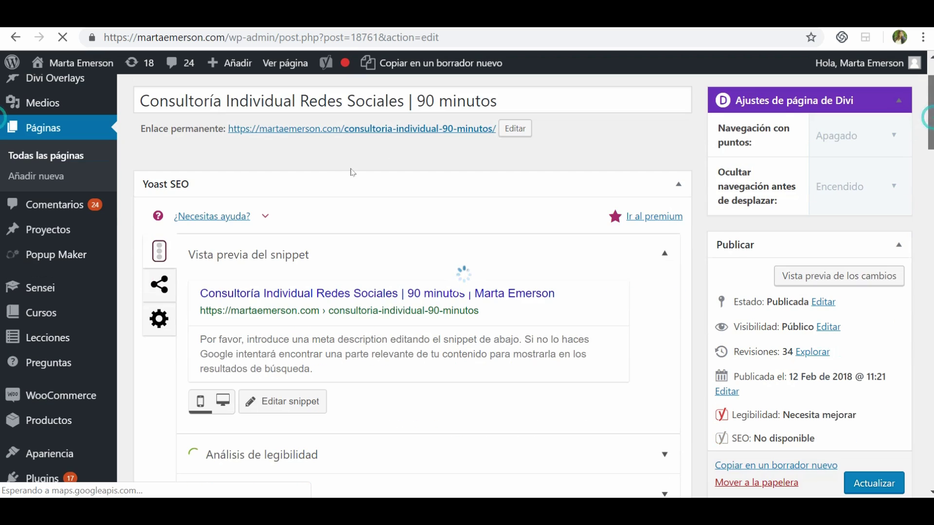
scroll(311, 195, down, 1)
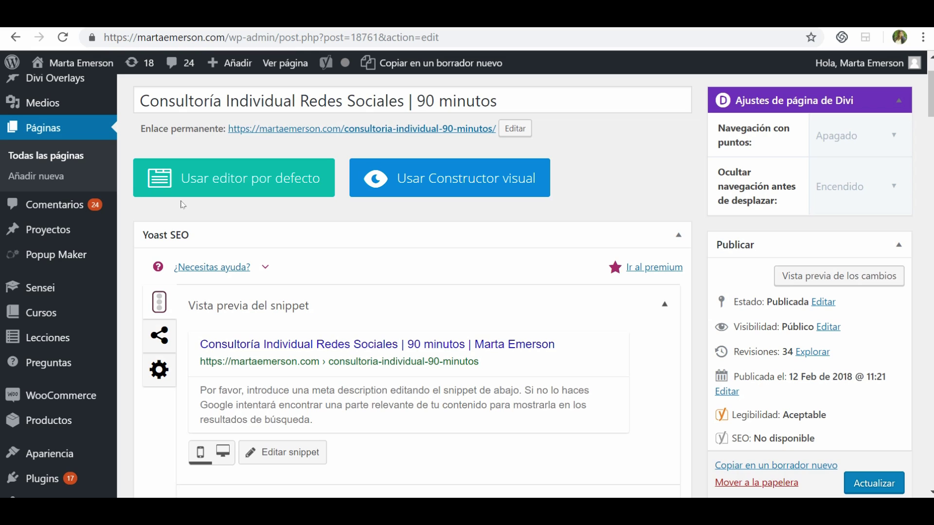
- Open the product "Servicio Automatización de Emails de Bienvenida" from the product list and examine its Yoast SEO section
mouse_move(41, 421)
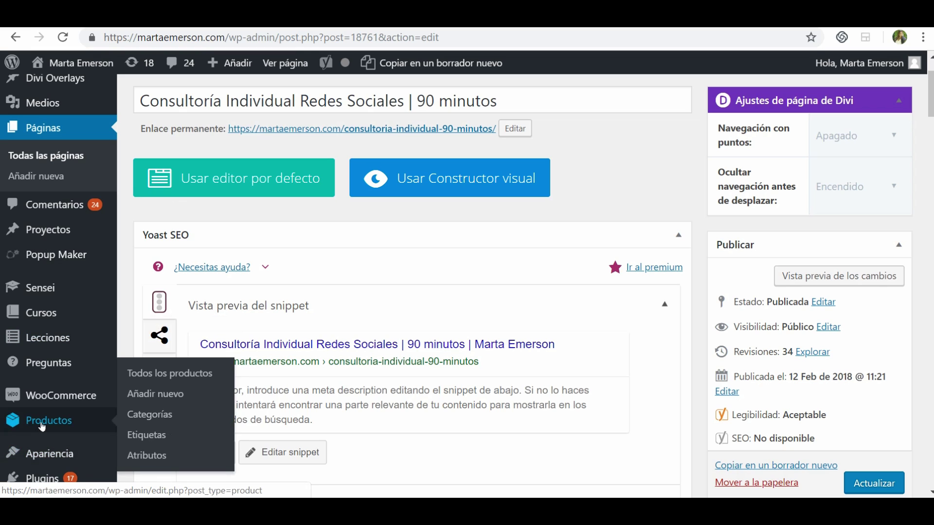
click(157, 374)
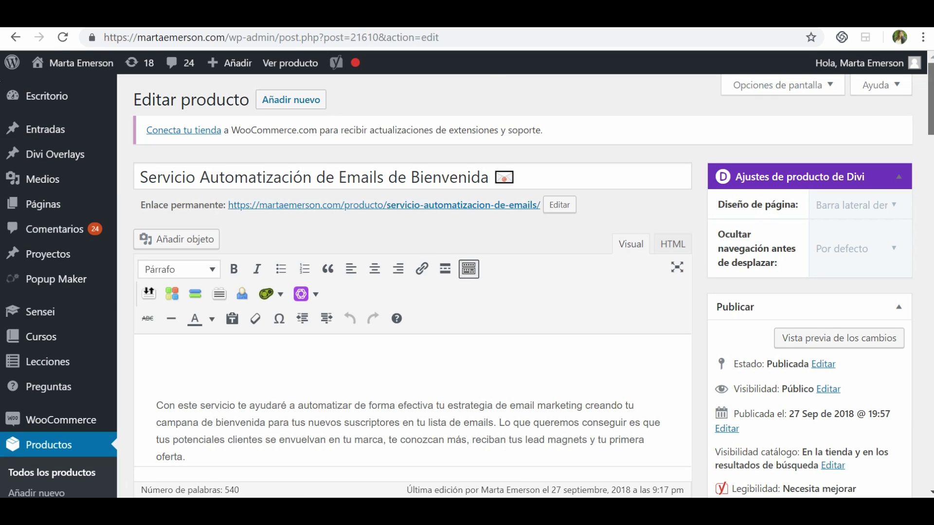
scroll(1, 102, down, 2)
scroll(1, 102, down, 9)
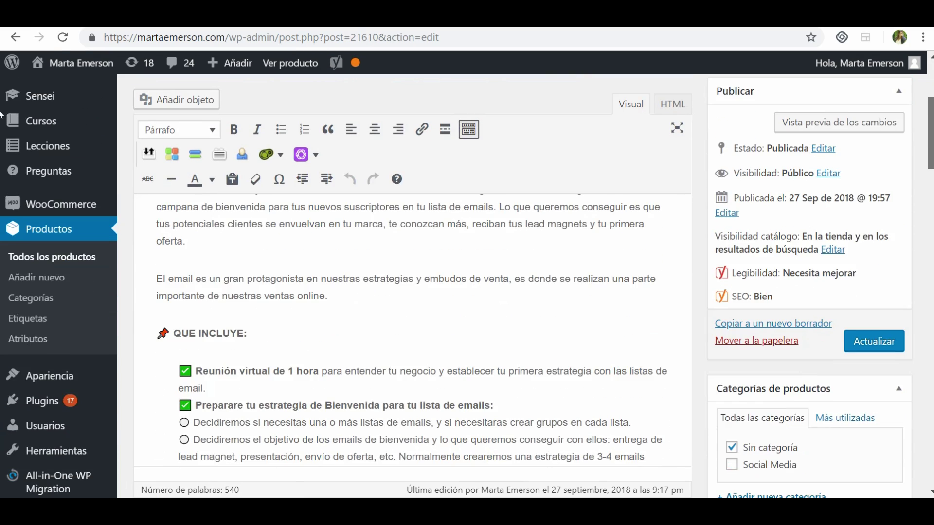
scroll(1, 204, down, 15)
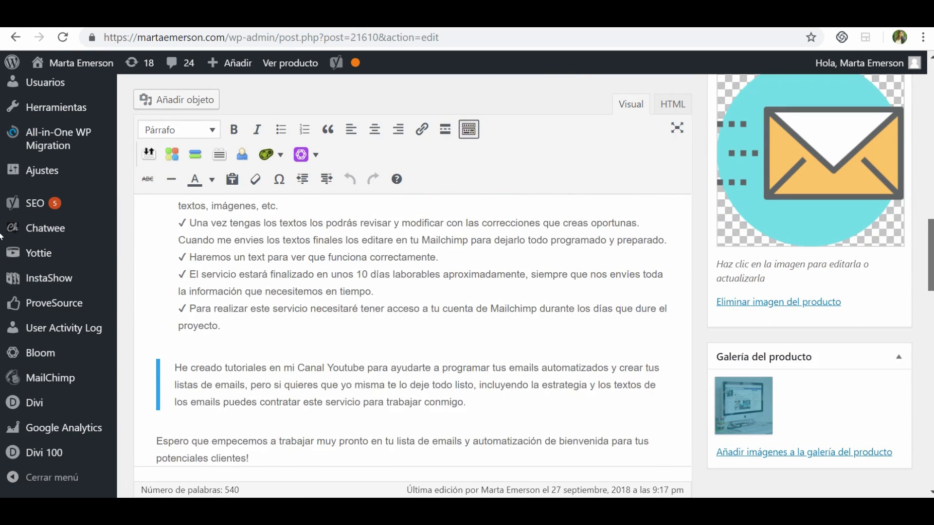
scroll(2, 304, down, 1)
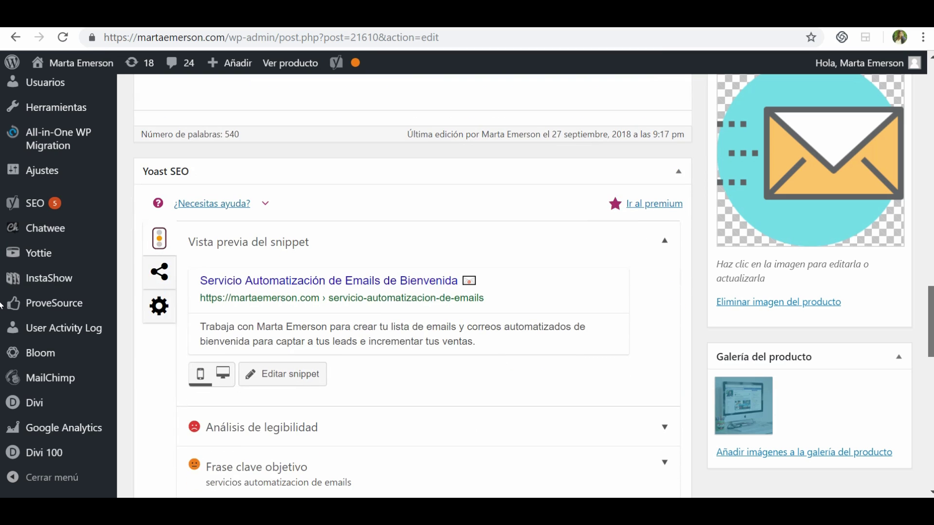
scroll(1, 305, down, 4)
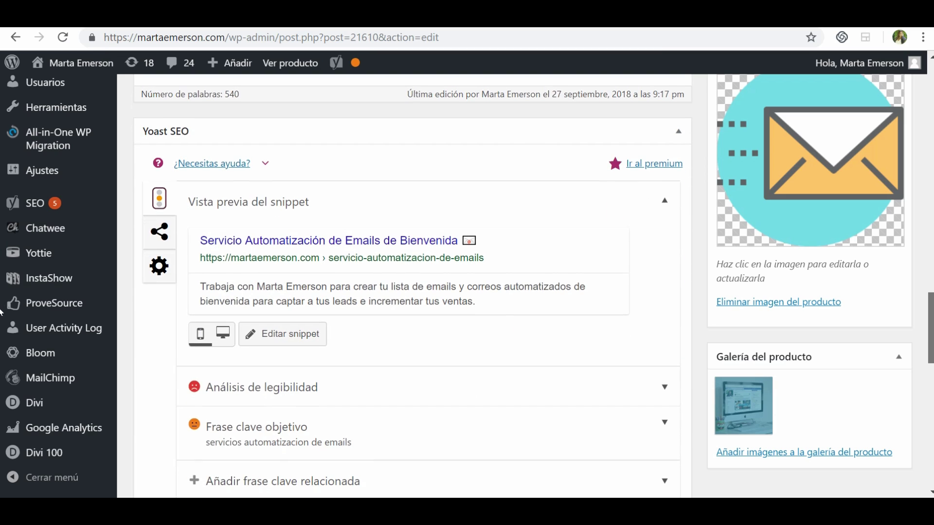
scroll(925, 295, up, 6)
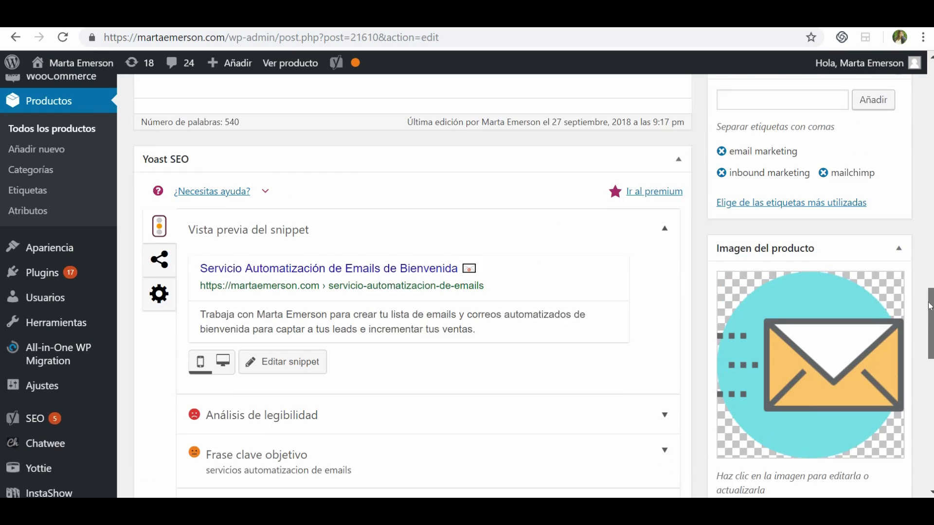